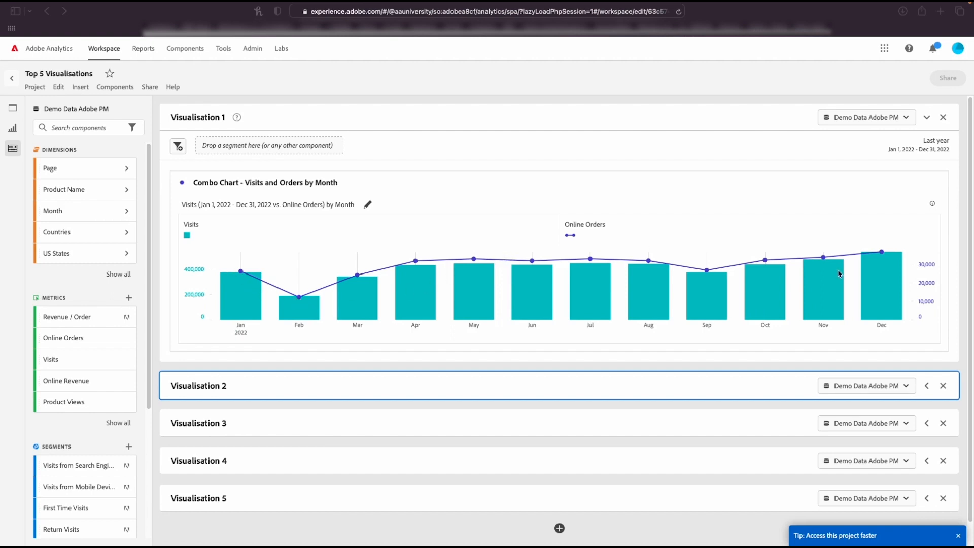
# Add a Combo visualization below the existing combo chart in the Visualisation 1 panel.
pyautogui.click(784, 165)
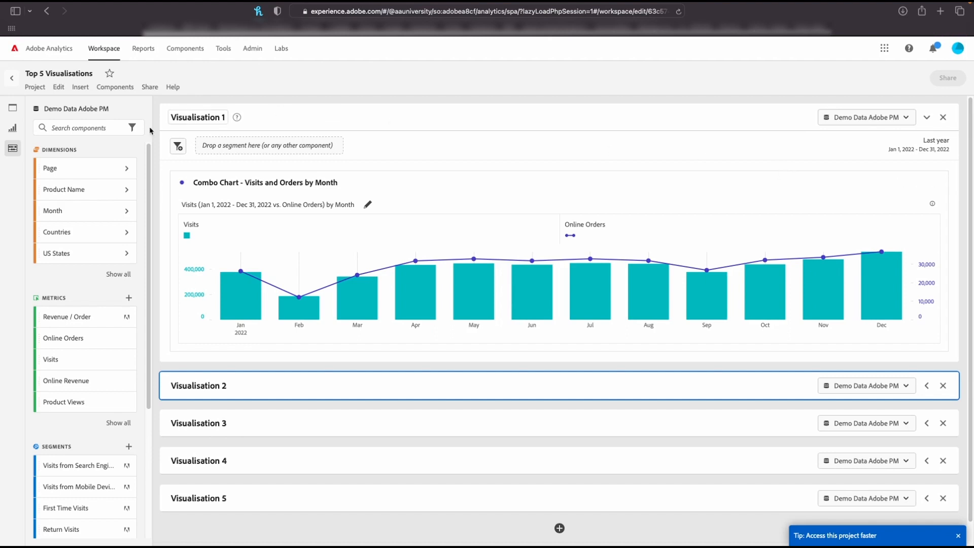
pyautogui.click(15, 131)
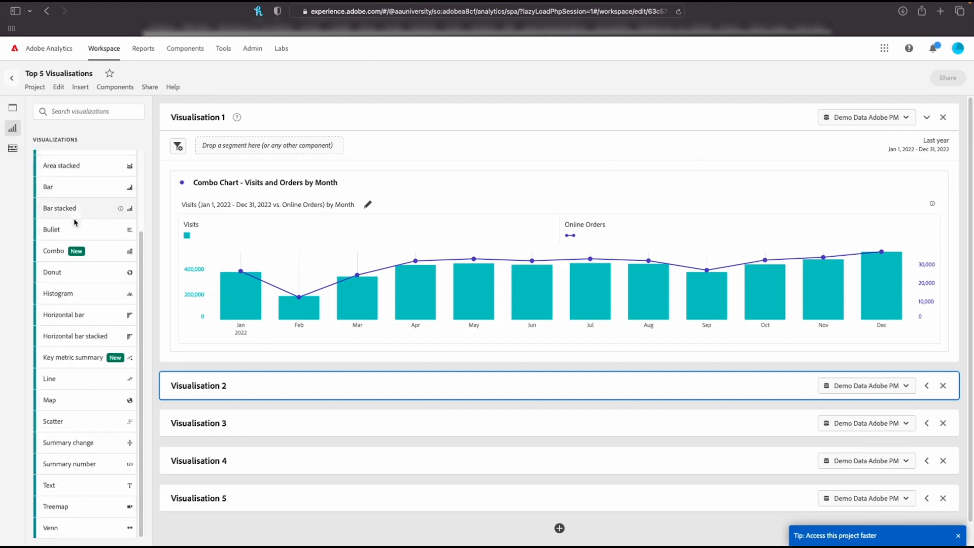
pyautogui.moveTo(67, 254); pyautogui.dragTo(228, 389)
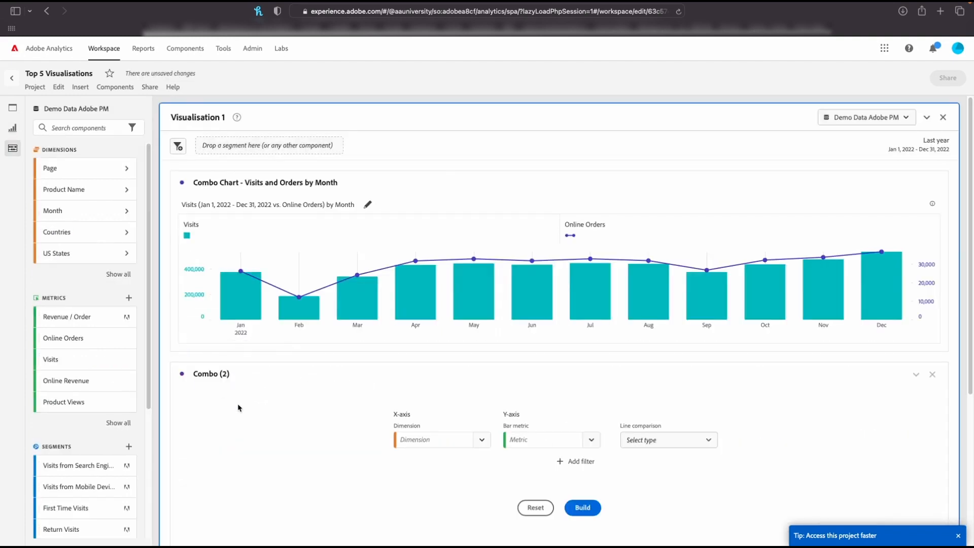
# Rename the new combo visualization "Combo Chart - Visits and Orders by Month".
pyautogui.click(207, 375)
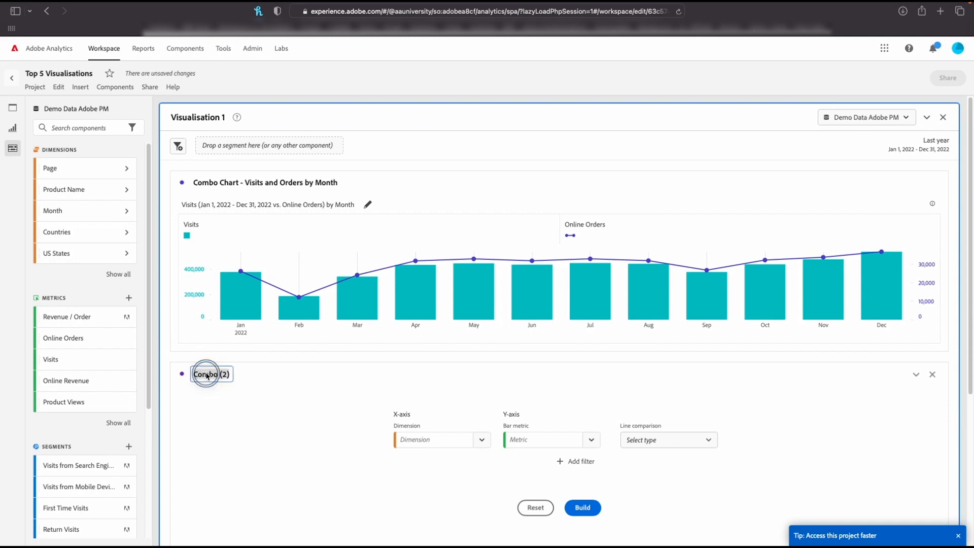
pyautogui.press('BackSpace')
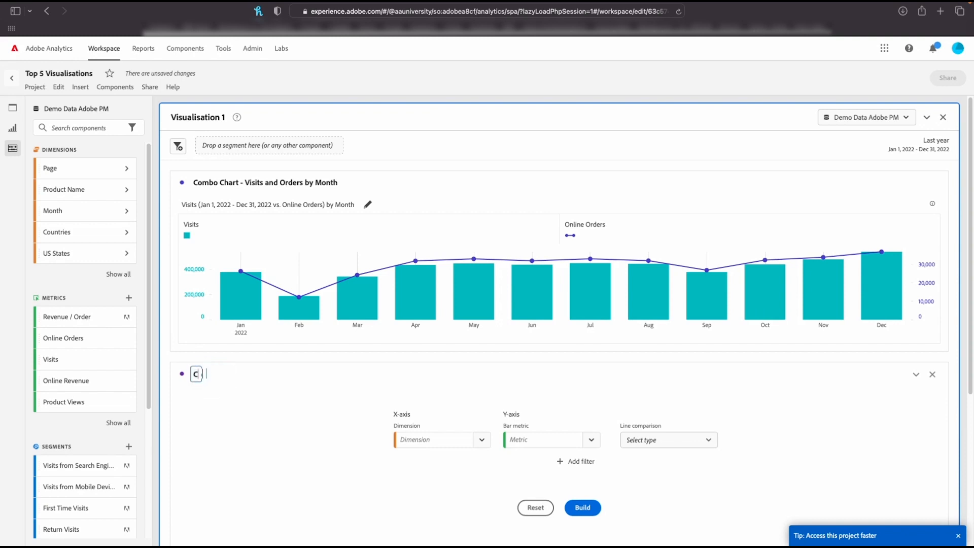
pyautogui.write('Combo Chart - Visits and Orders by Month')
pyautogui.press('Return')
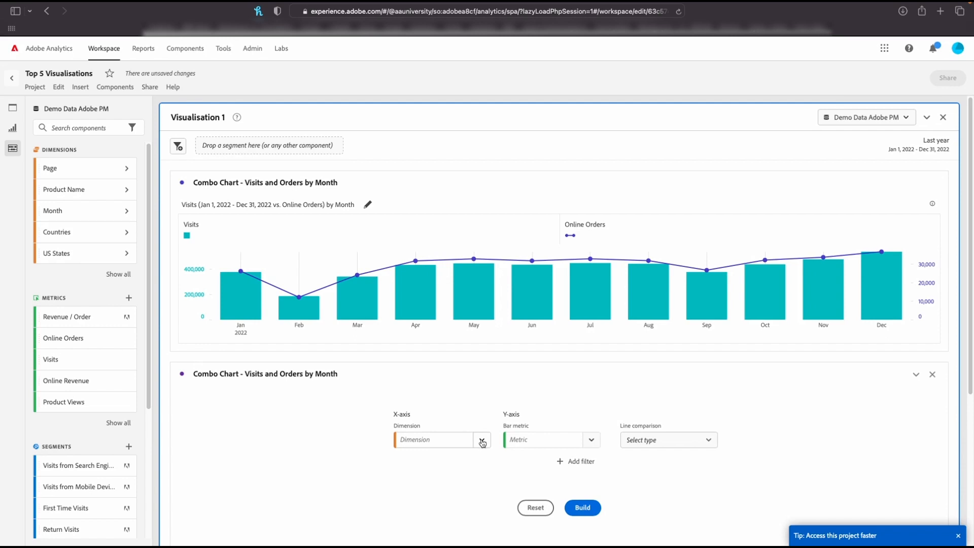
# Set the new combo chart's x-axis dimension to Month and its bar metric to Visits.
pyautogui.click(483, 441)
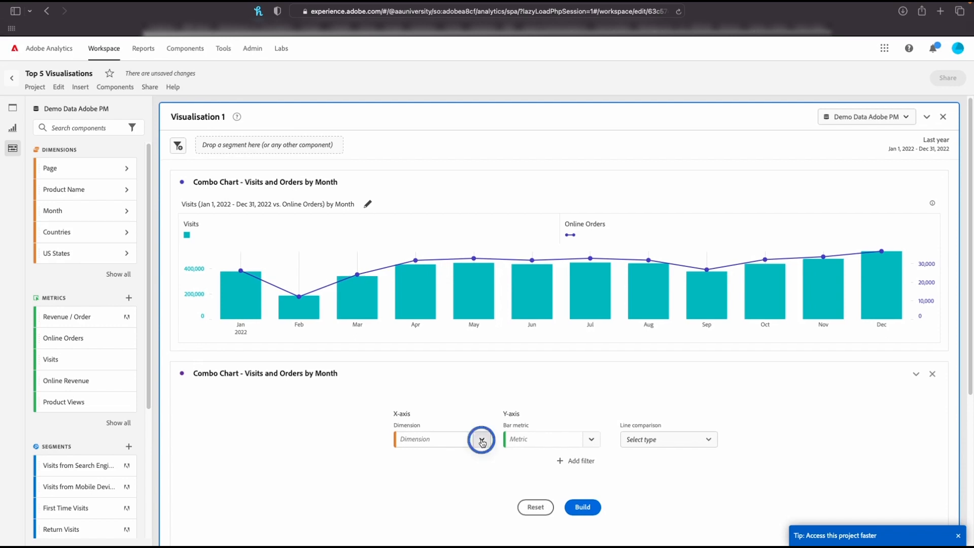
pyautogui.click(449, 443)
pyautogui.write('month')
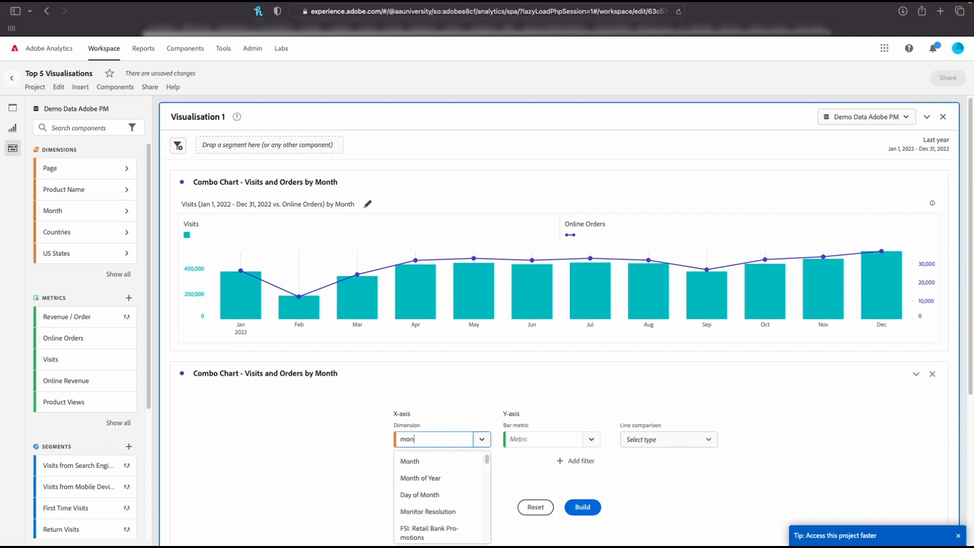
pyautogui.click(445, 463)
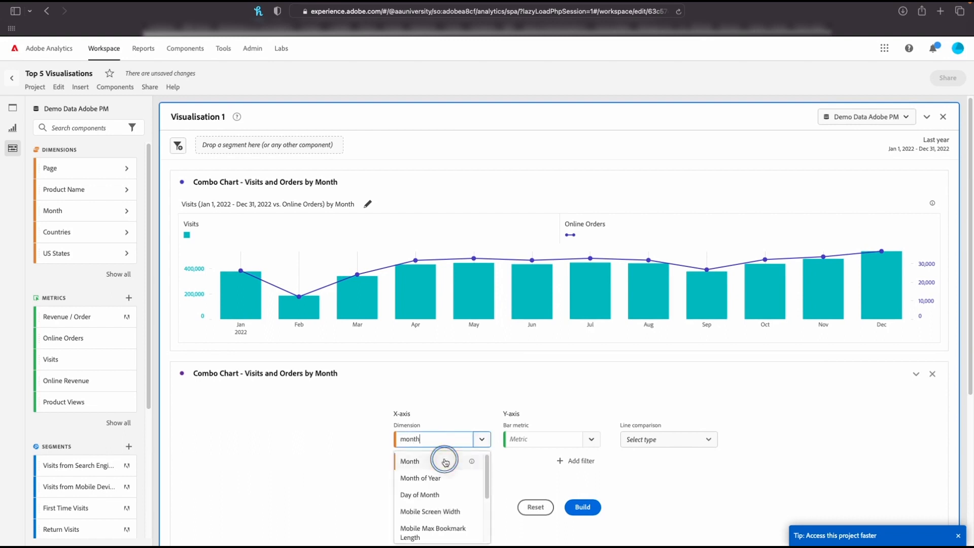
pyautogui.click(589, 440)
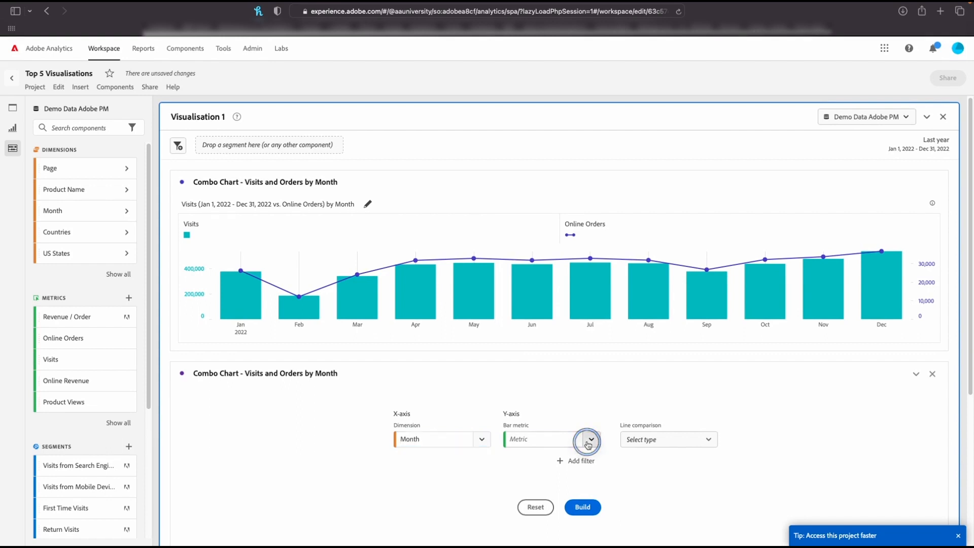
pyautogui.click(542, 515)
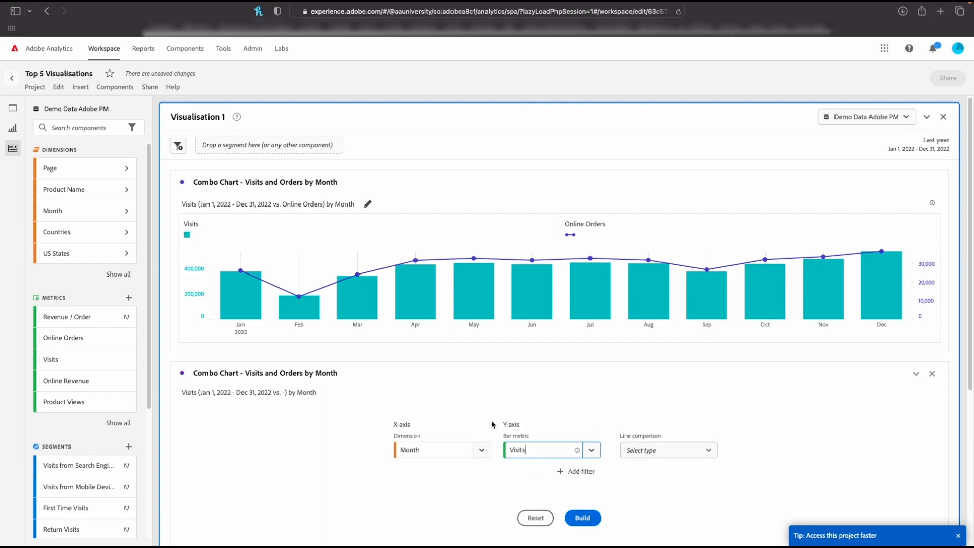
# Add a secondary metric line comparison using Online Orders and build the combo chart.
pyautogui.click(677, 451)
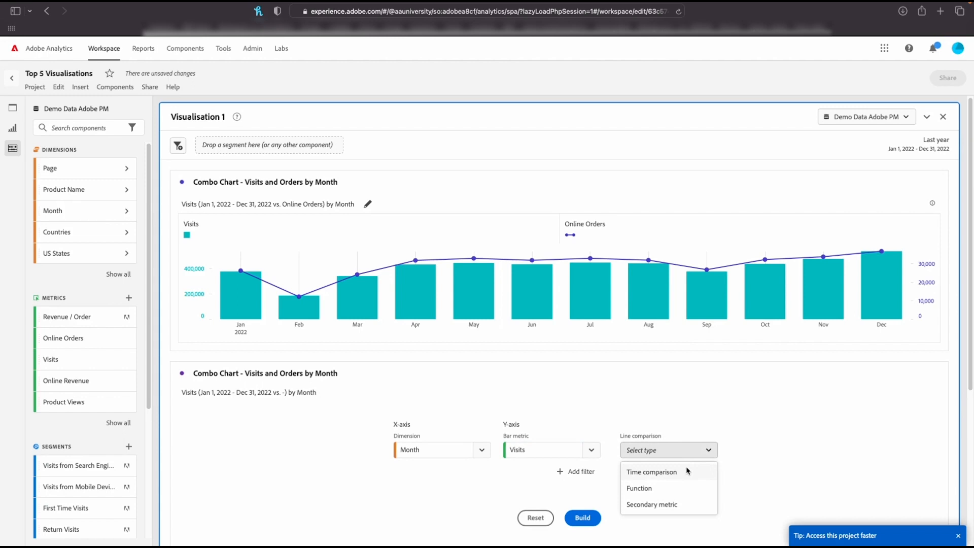
pyautogui.click(677, 504)
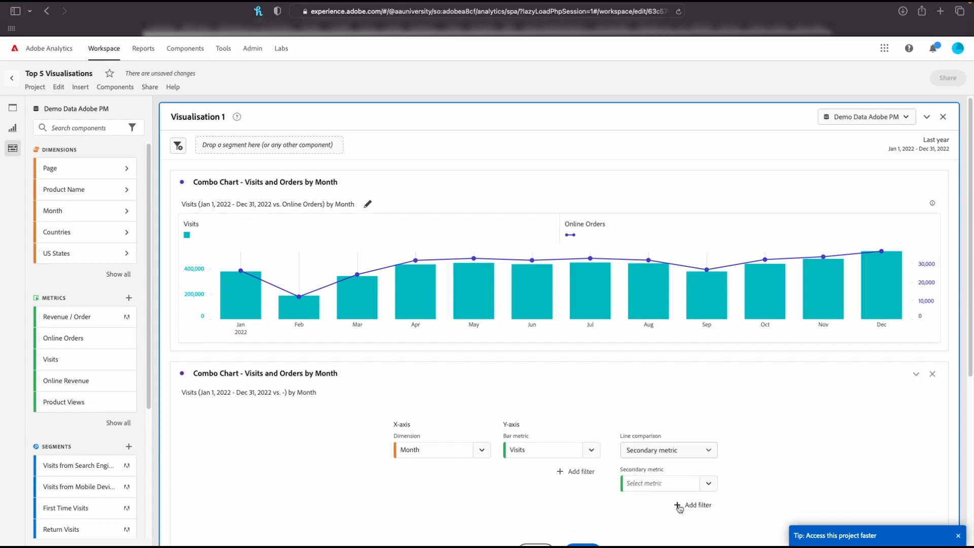
pyautogui.click(690, 484)
pyautogui.write('onli')
pyautogui.click(654, 539)
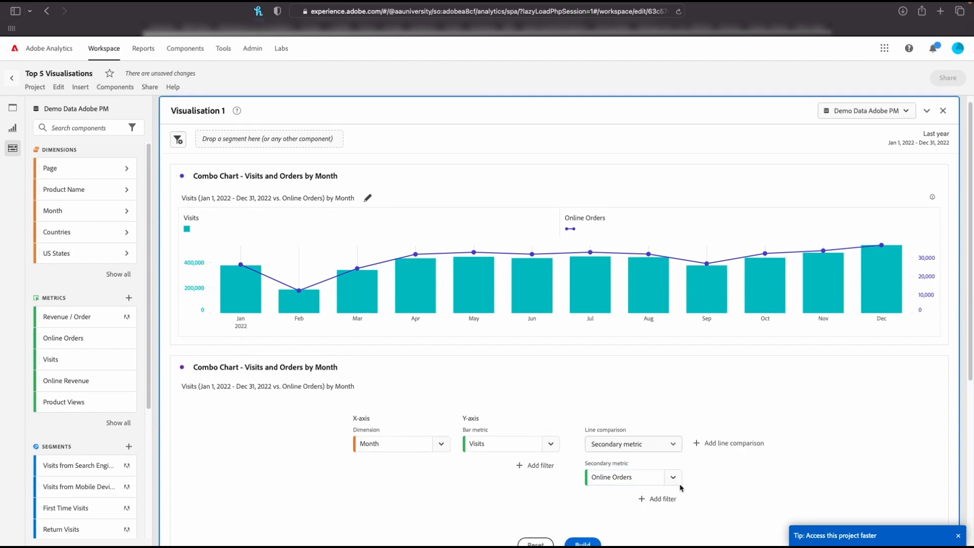
pyautogui.scroll(-3, 721, 429)
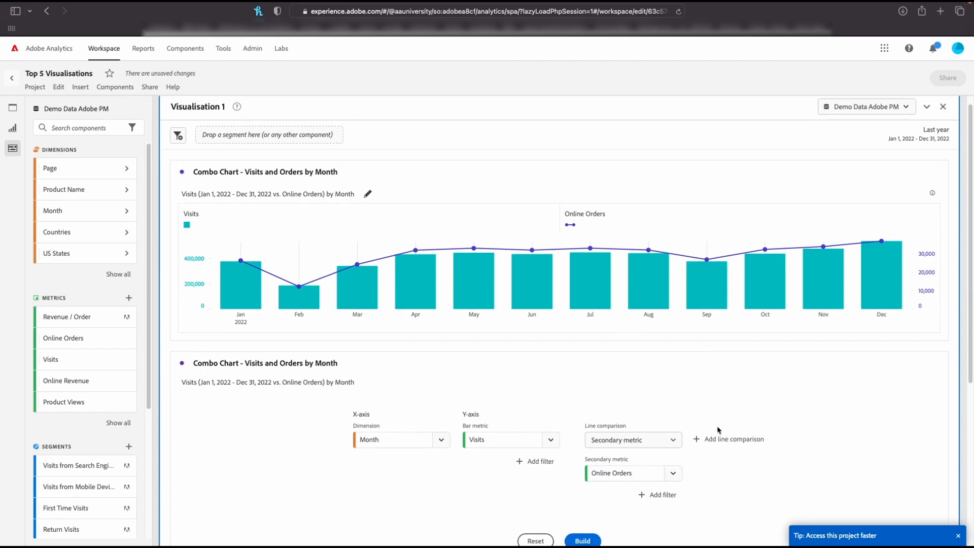
pyautogui.click(582, 474)
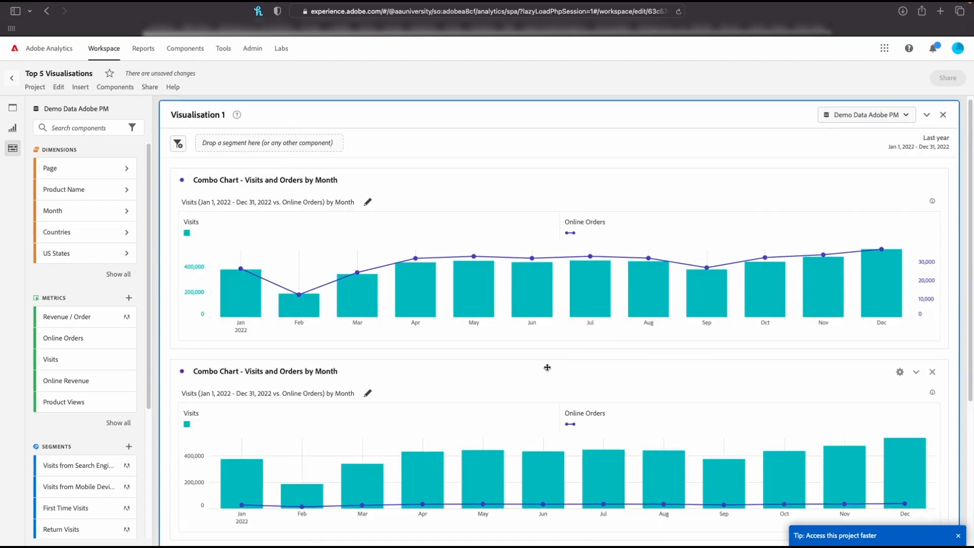
# Enable the dual axis display for the newly built Visits and Orders combo chart.
pyautogui.moveTo(345, 486)
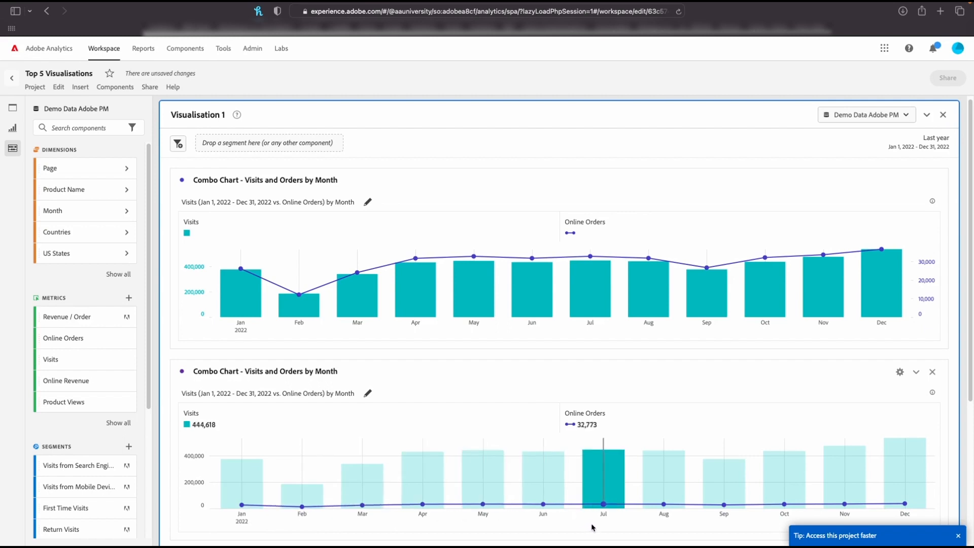
pyautogui.click(900, 372)
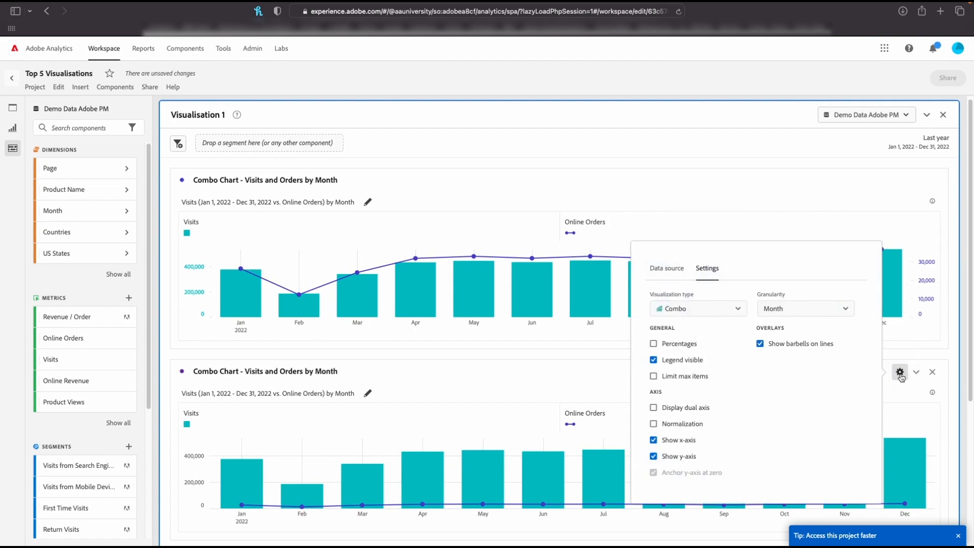
pyautogui.click(673, 413)
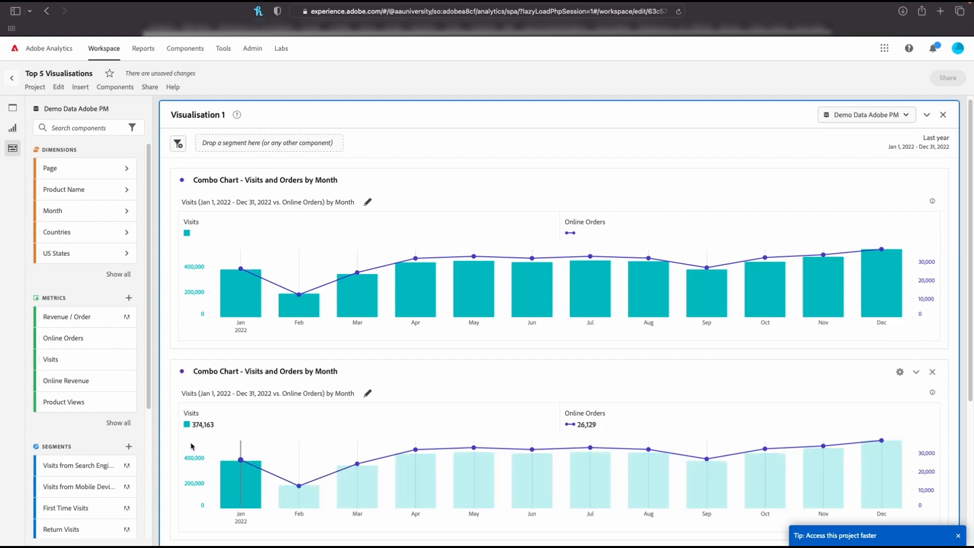
# Add another Combo visualization at the end of the Visualisation 1 panel, below the second combo chart.
pyautogui.scroll(-4, 198, 476)
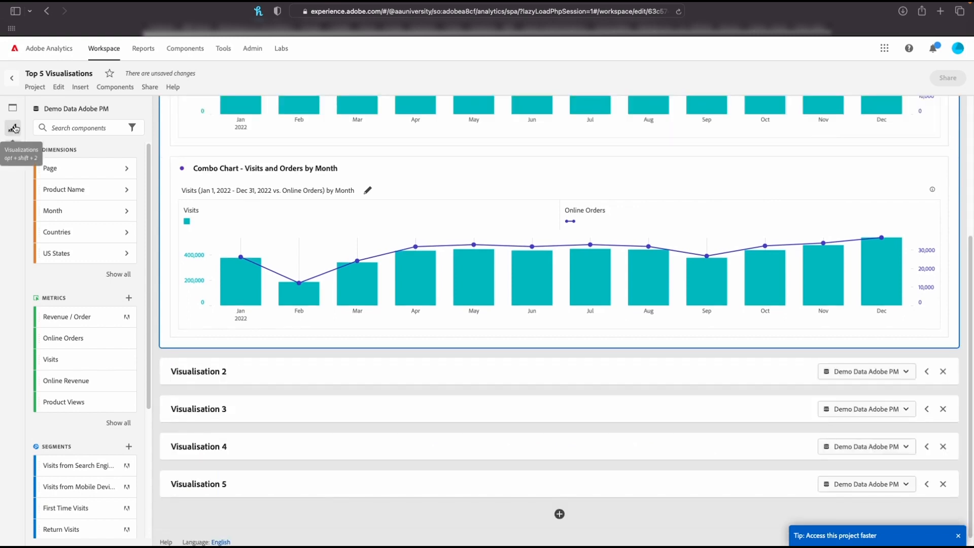
pyautogui.click(14, 128)
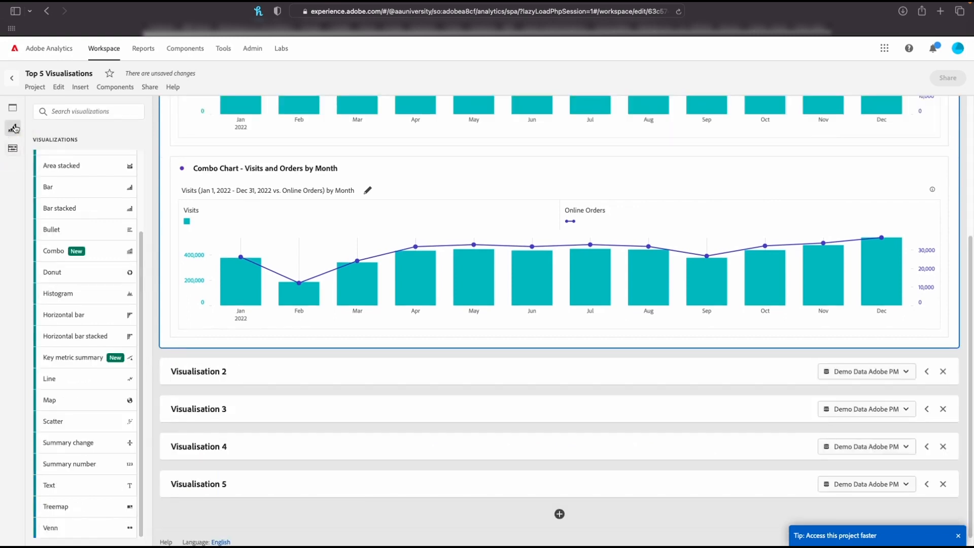
pyautogui.moveTo(60, 251); pyautogui.dragTo(290, 400)
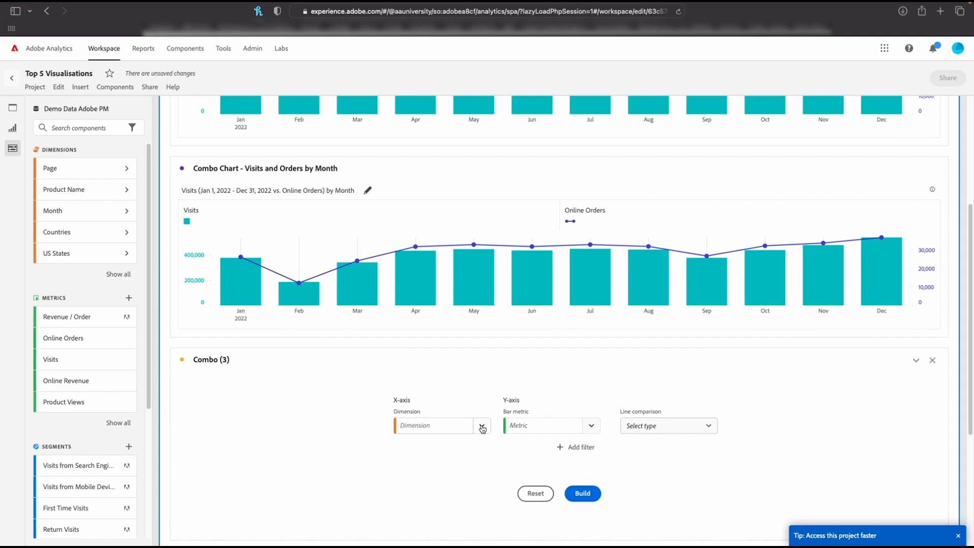
# Set the third combo chart's dimension to Month and its bar metric to Visits.
pyautogui.click(482, 428)
pyautogui.click(487, 428)
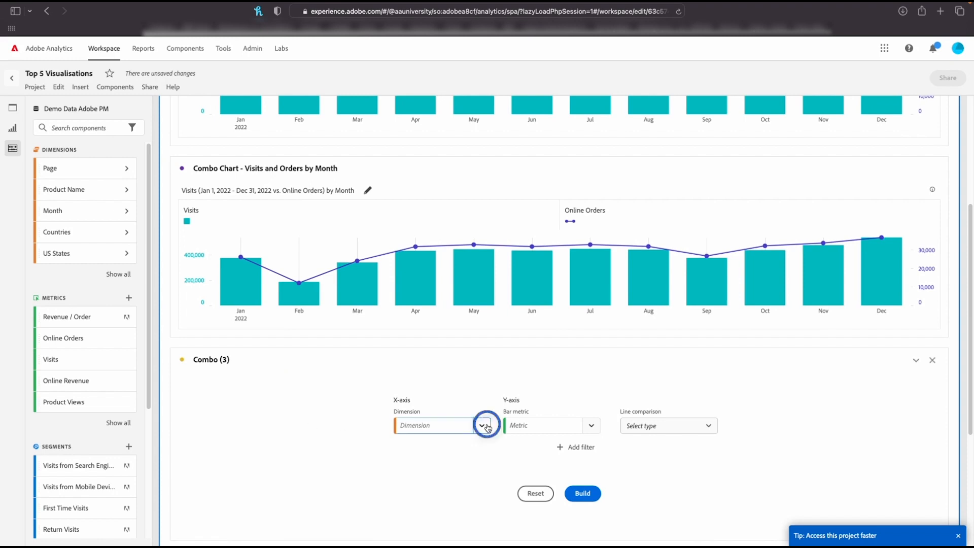
pyautogui.click(437, 482)
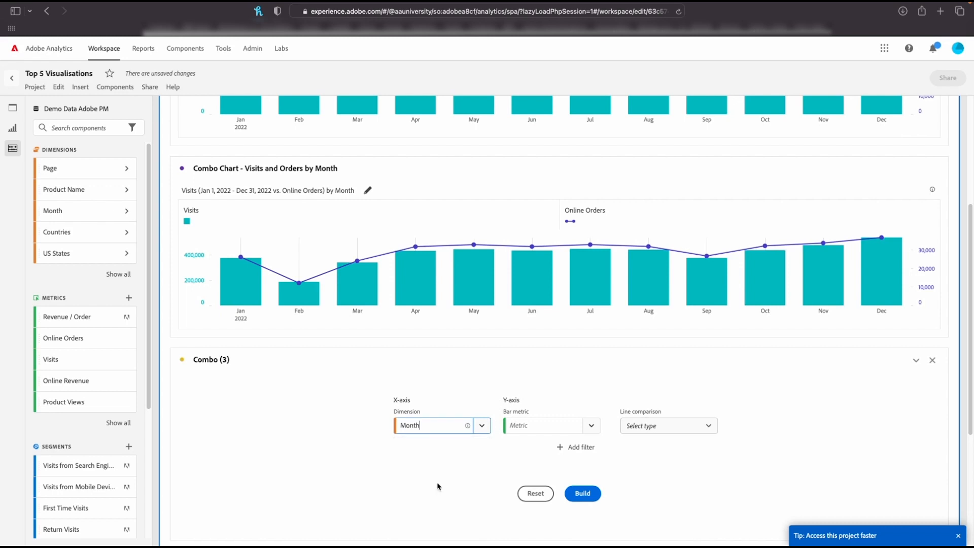
pyautogui.click(592, 426)
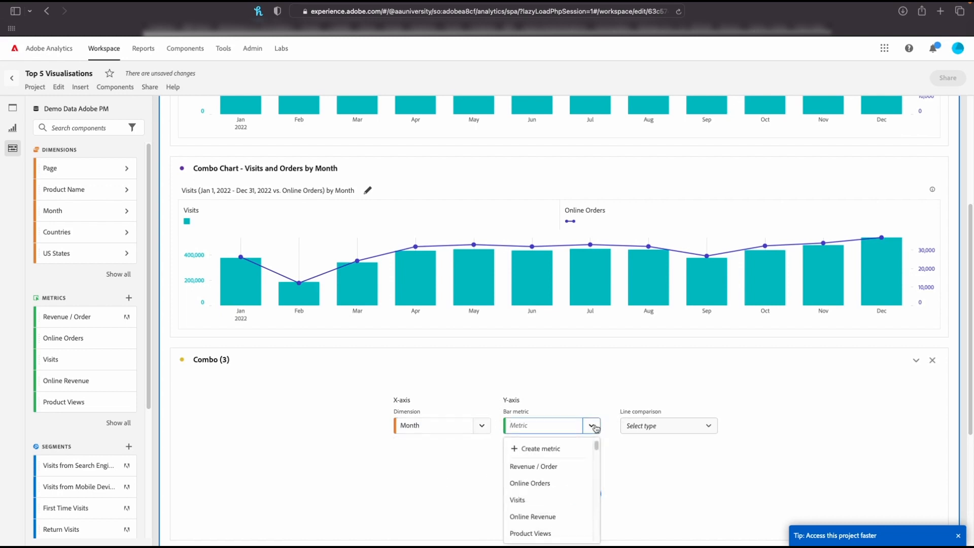
pyautogui.click(548, 499)
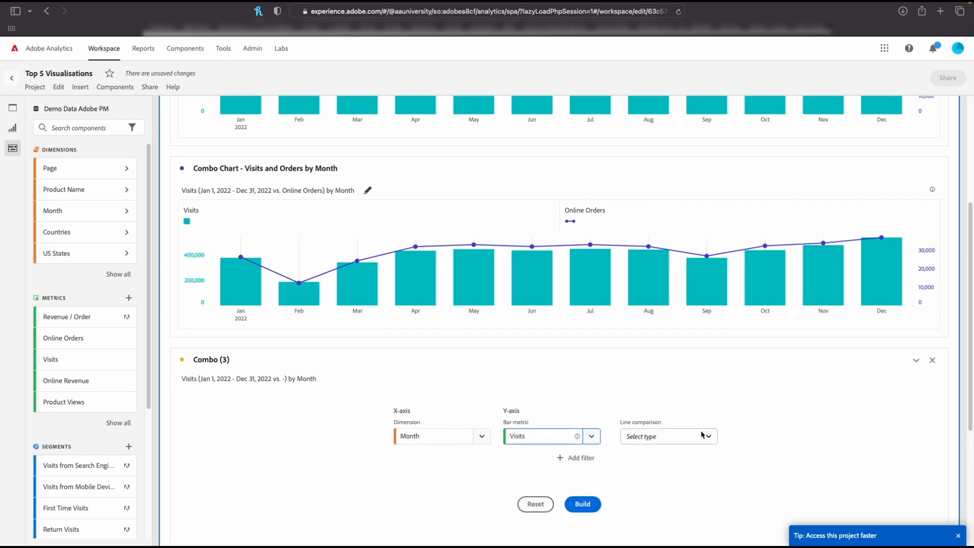
# Add a Function line comparison using Mean to the third combo chart and build it.
pyautogui.click(702, 435)
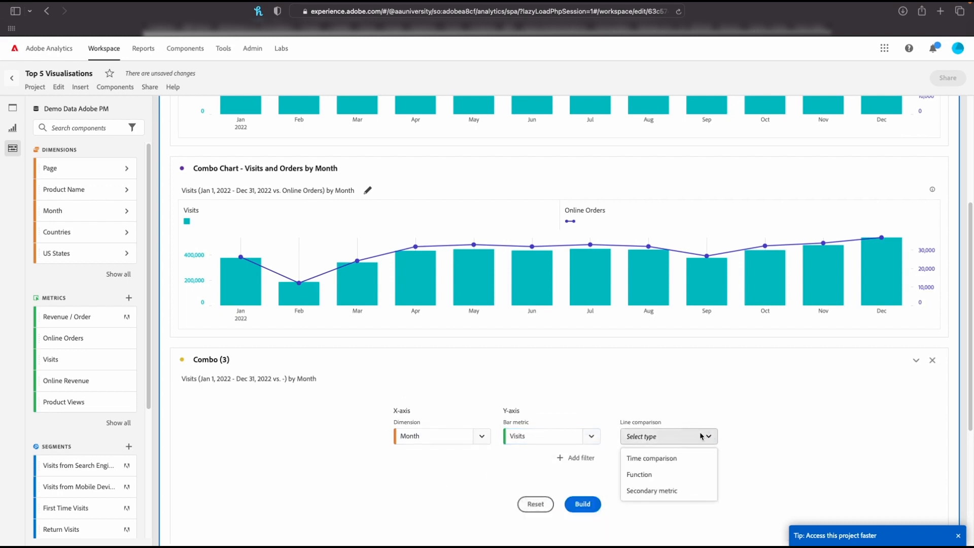
pyautogui.click(656, 479)
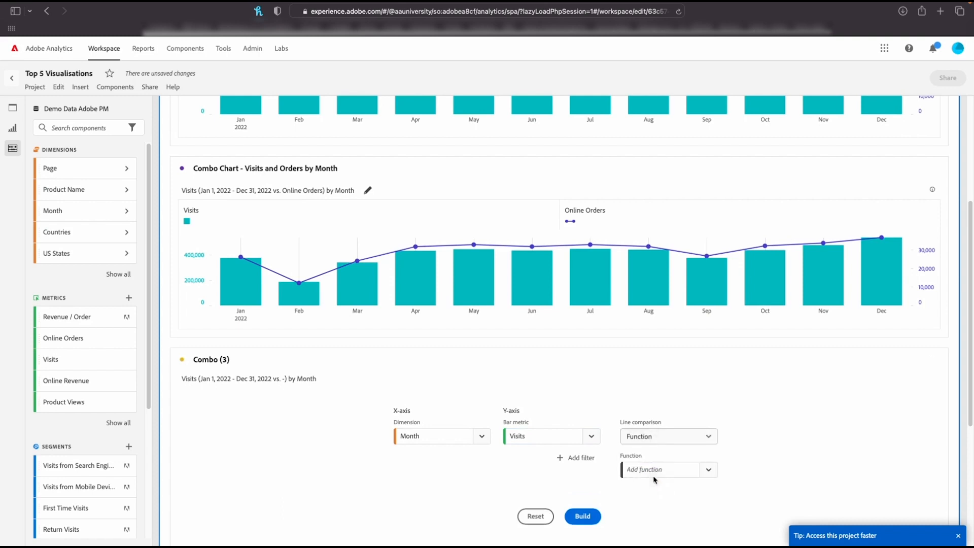
pyautogui.click(712, 459)
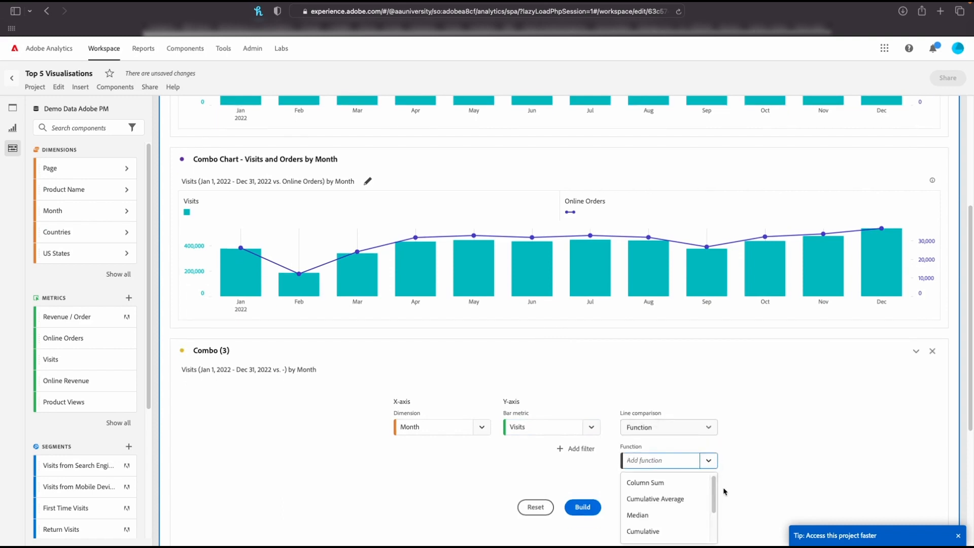
pyautogui.click(715, 488)
pyautogui.moveTo(716, 488); pyautogui.dragTo(712, 519)
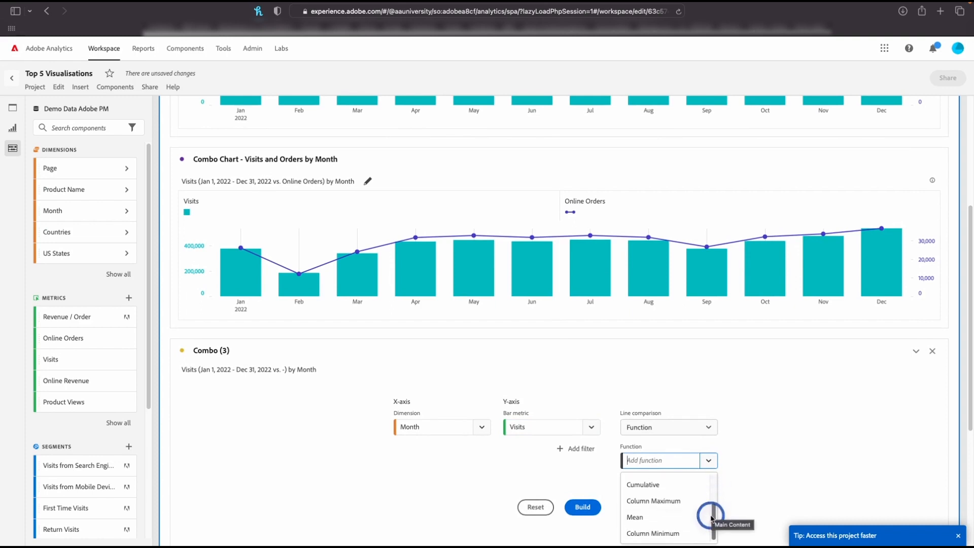
pyautogui.click(659, 518)
pyautogui.click(583, 507)
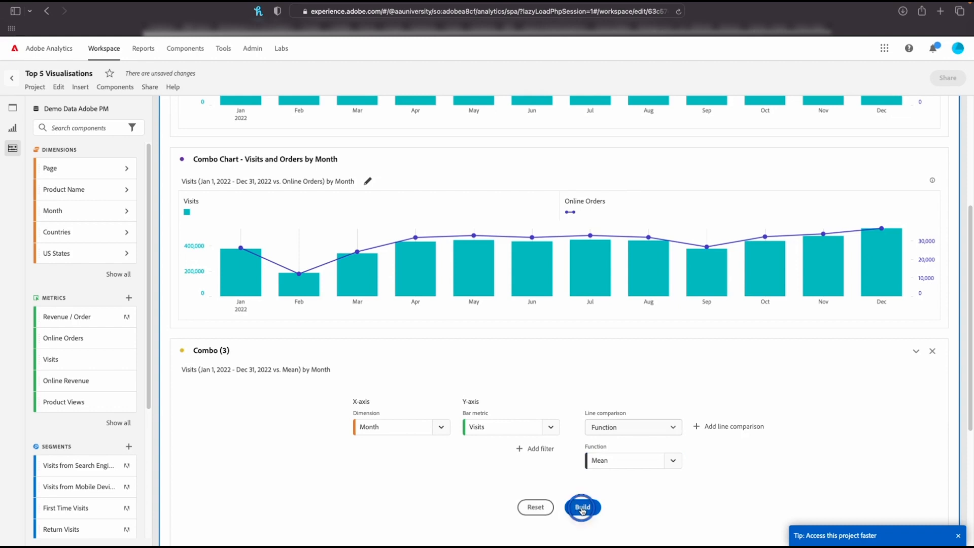
# Examine individual months' visits against the mean line in the third combo chart.
pyautogui.moveTo(302, 243)
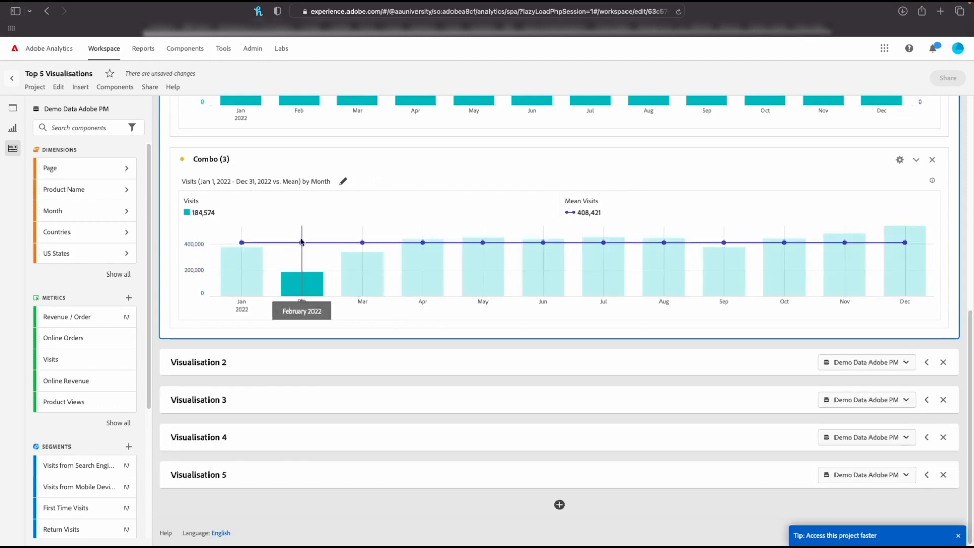
pyautogui.moveTo(232, 257)
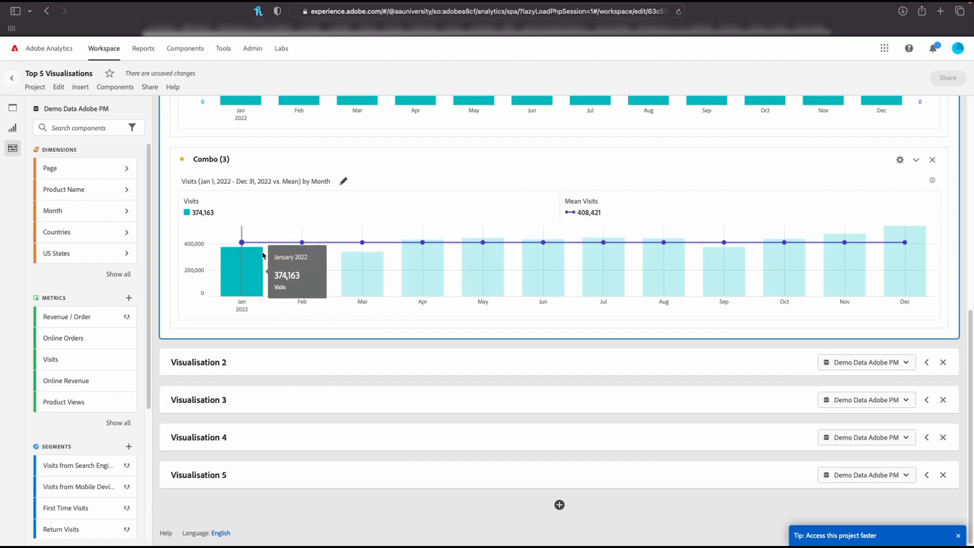
pyautogui.moveTo(538, 258)
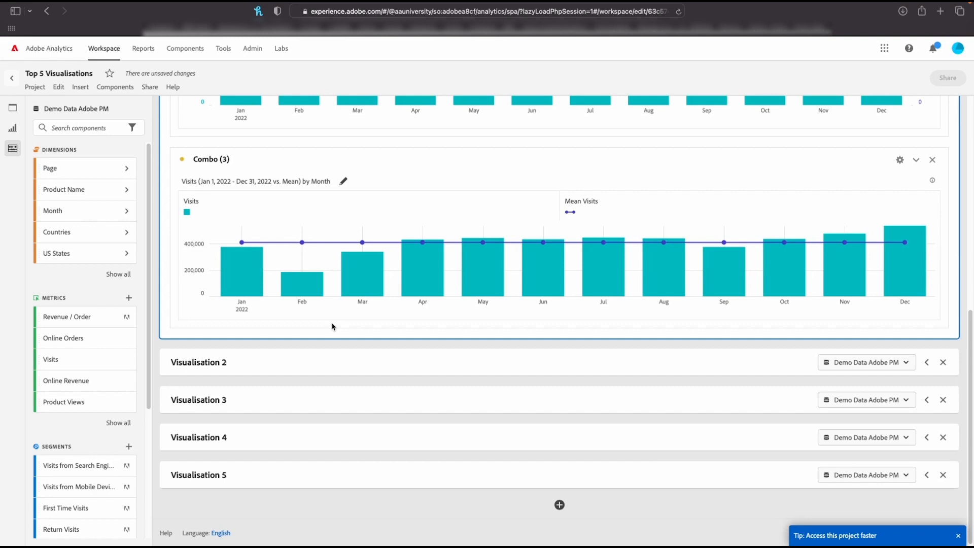
pyautogui.scroll(1, 423, 174)
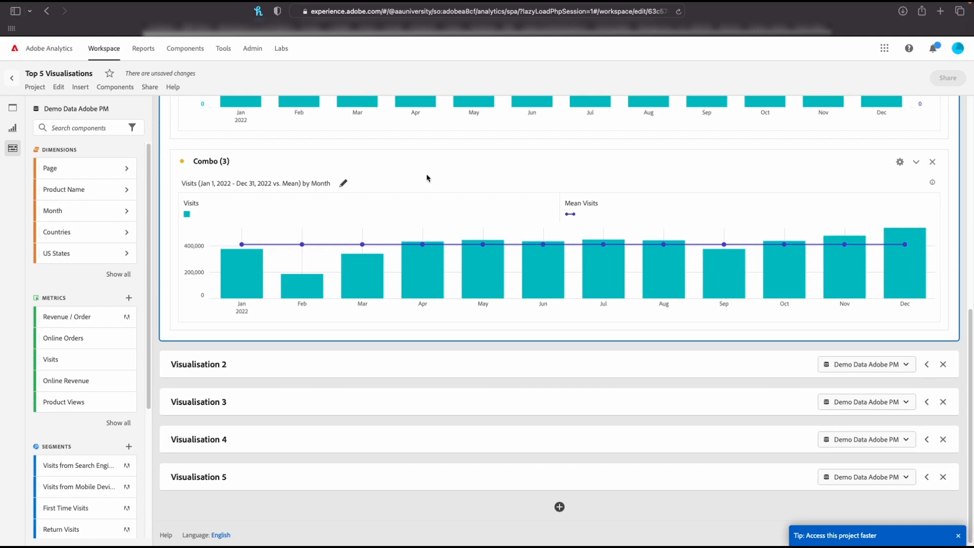
# Expand the Visualisation 2 panel and delete its existing scatter chart and Scatter Data table.
pyautogui.click(926, 366)
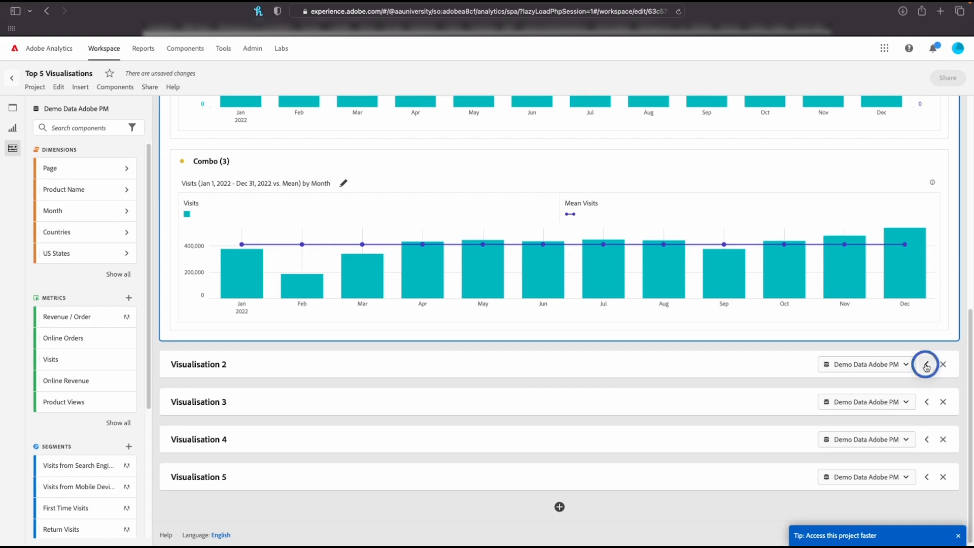
pyautogui.scroll(-3, 786, 366)
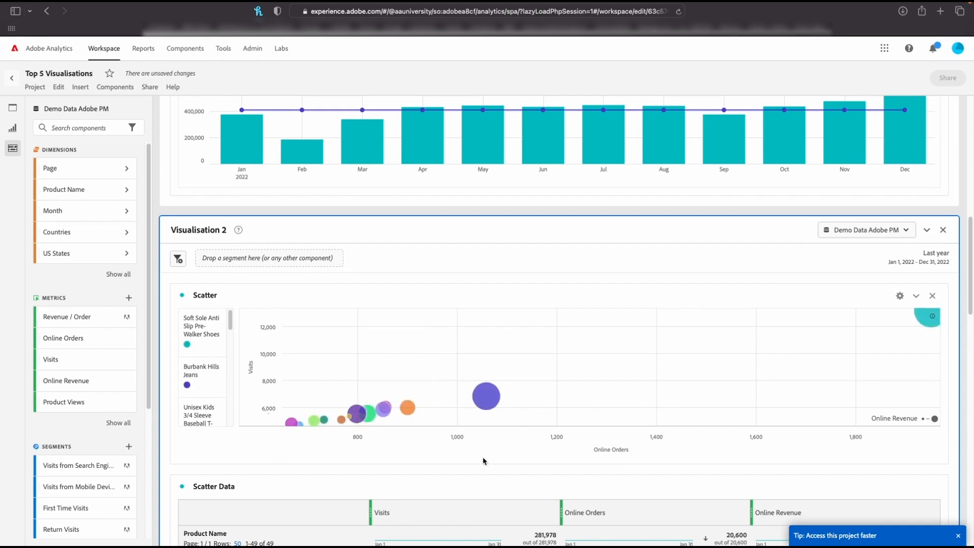
pyautogui.moveTo(488, 401)
pyautogui.scroll(2, 835, 364)
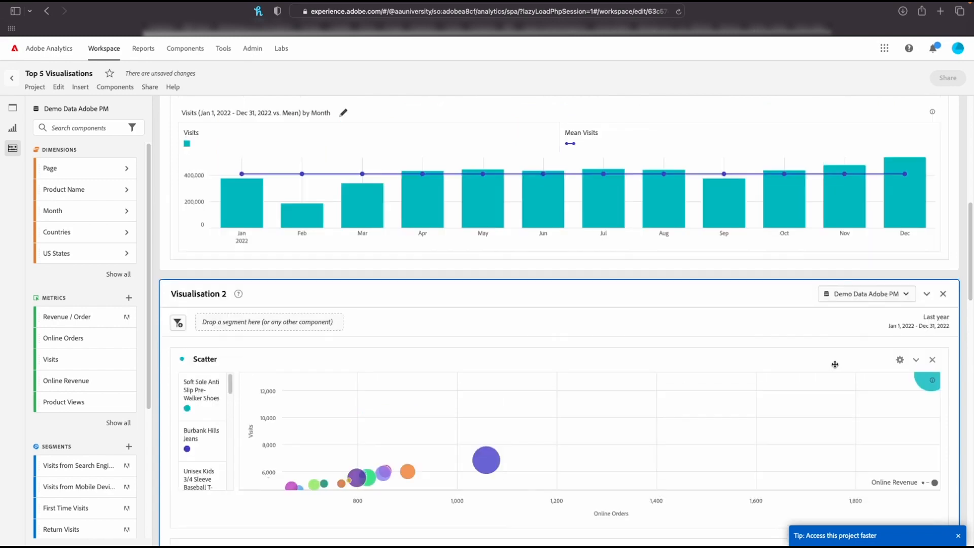
pyautogui.click(932, 361)
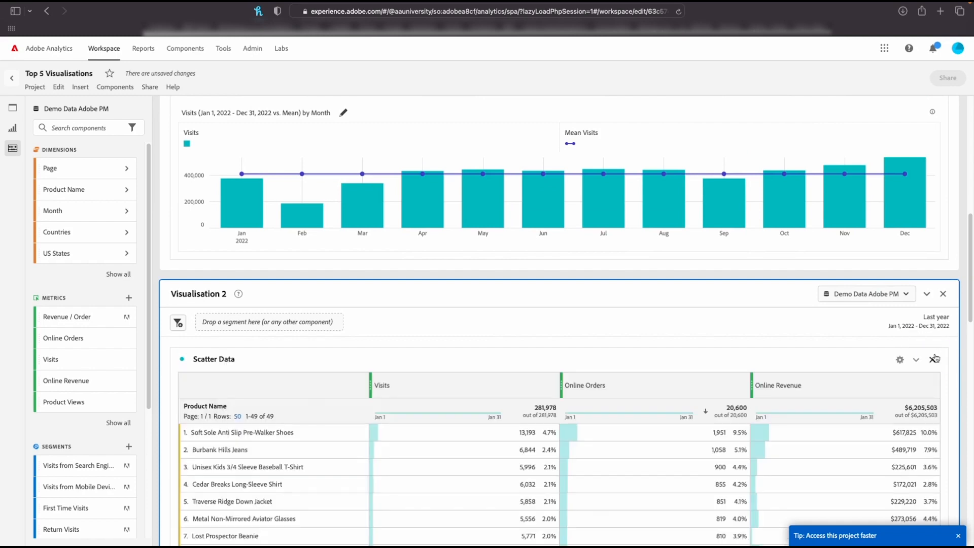
pyautogui.click(934, 360)
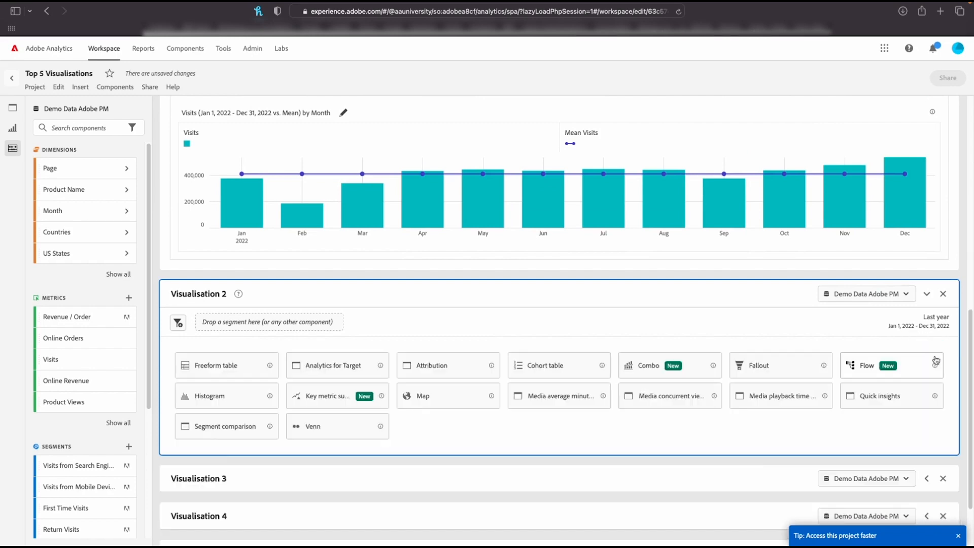
# Add a new Scatter visualization to the emptied Visualisation 2 panel.
pyautogui.click(11, 128)
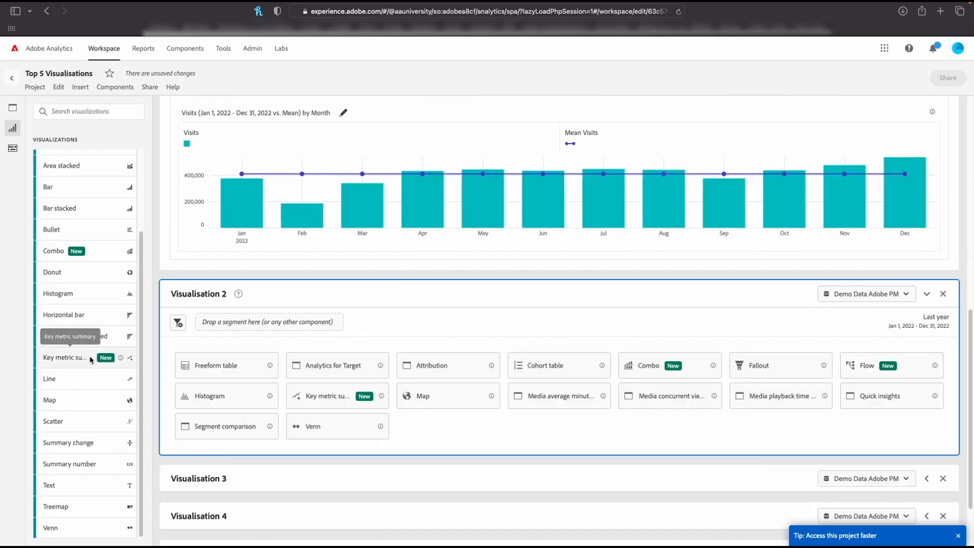
pyautogui.moveTo(54, 418); pyautogui.dragTo(454, 380)
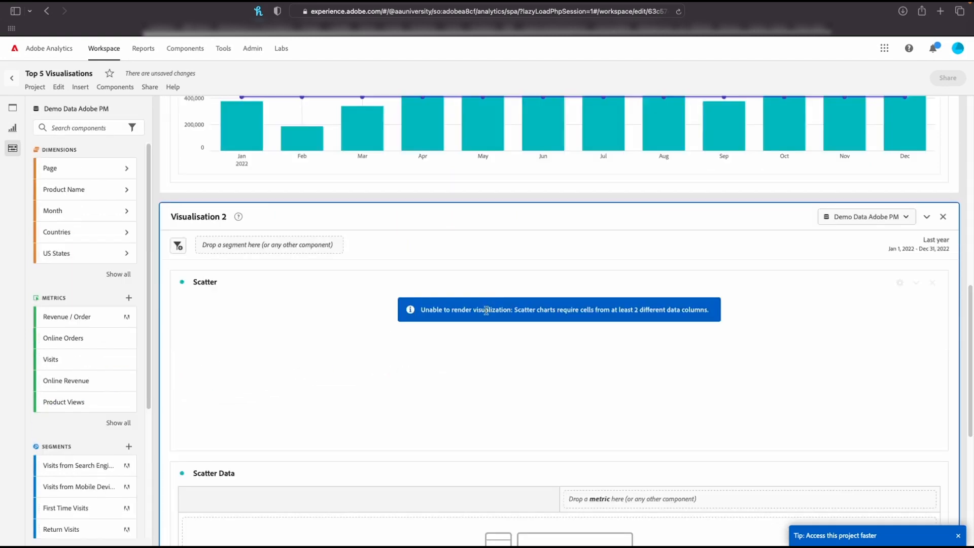
pyautogui.scroll(-3, 452, 322)
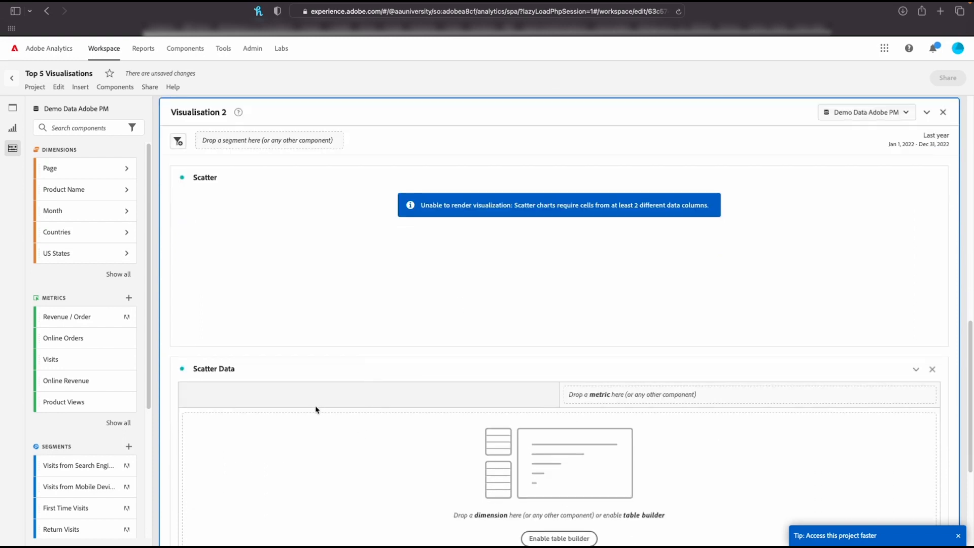
# Fill the Scatter Data table with the Product Name dimension and the metrics Visits, Online Orders and Online Revenue.
pyautogui.click(80, 195)
pyautogui.moveTo(80, 195); pyautogui.dragTo(287, 475)
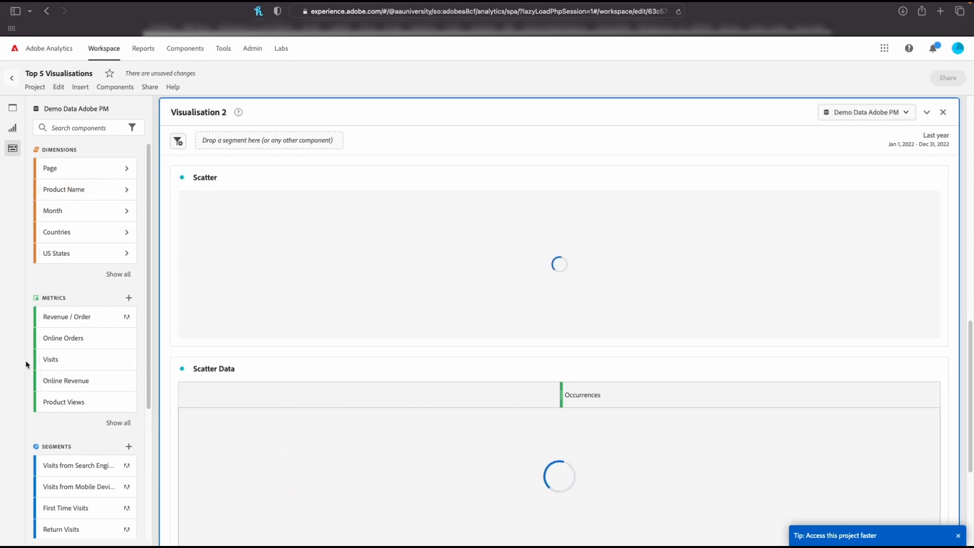
pyautogui.moveTo(45, 359); pyautogui.dragTo(624, 395)
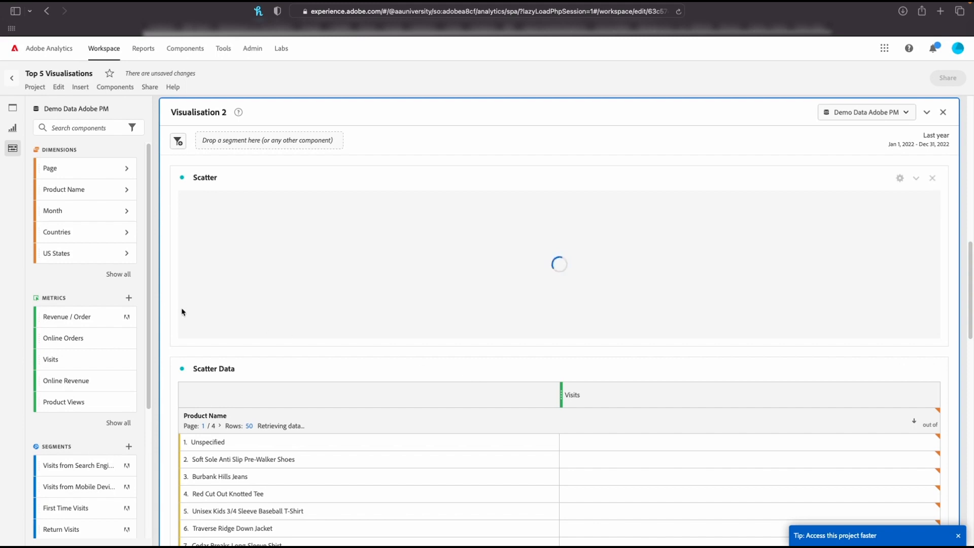
pyautogui.moveTo(56, 347); pyautogui.dragTo(916, 408)
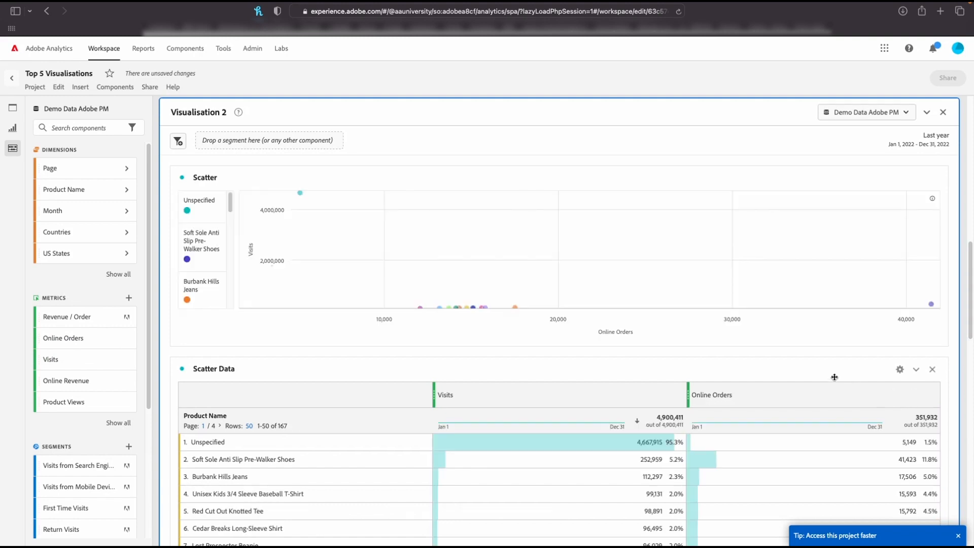
pyautogui.click(130, 379)
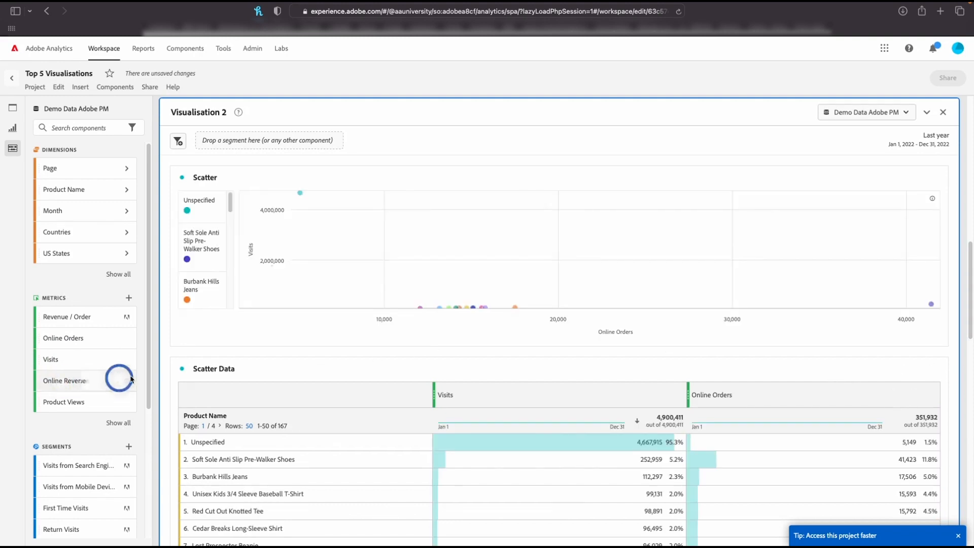
pyautogui.moveTo(131, 378); pyautogui.dragTo(933, 395)
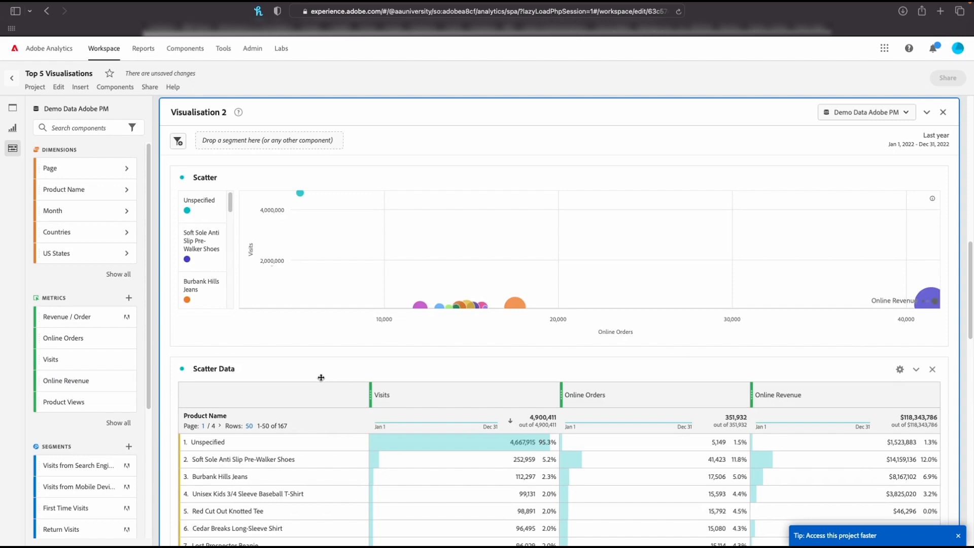
# Filter the Product Name rows of the Scatter Data table to exclude unspecified (none) values.
pyautogui.click(233, 416)
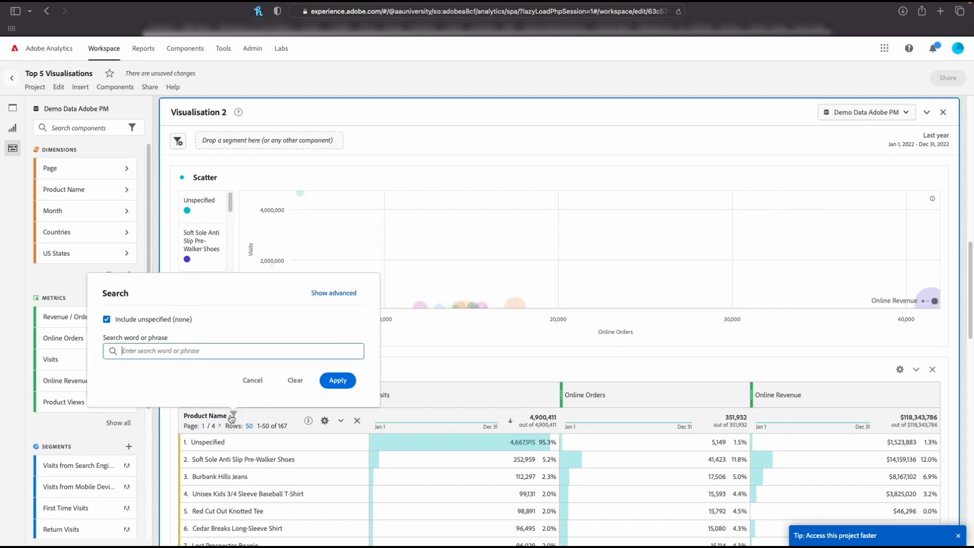
pyautogui.click(116, 321)
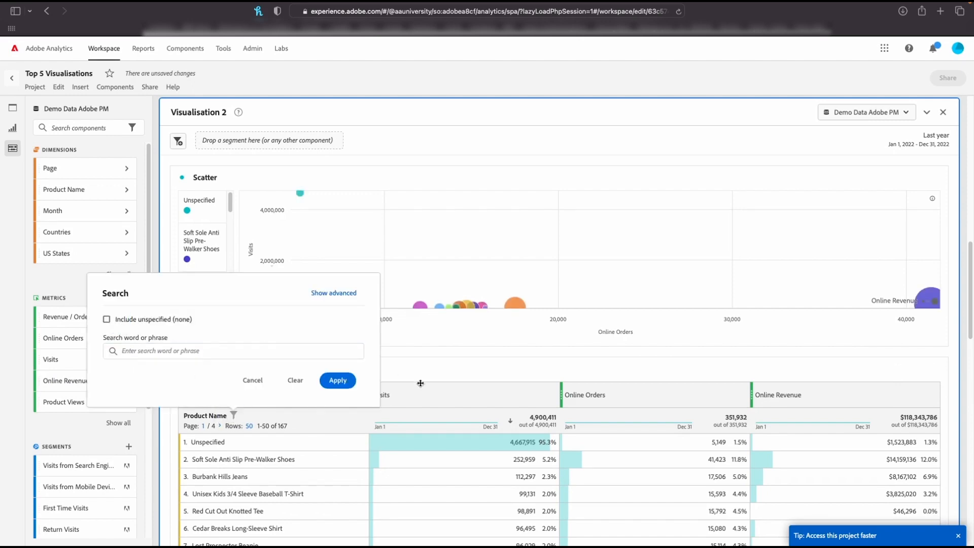
pyautogui.click(337, 380)
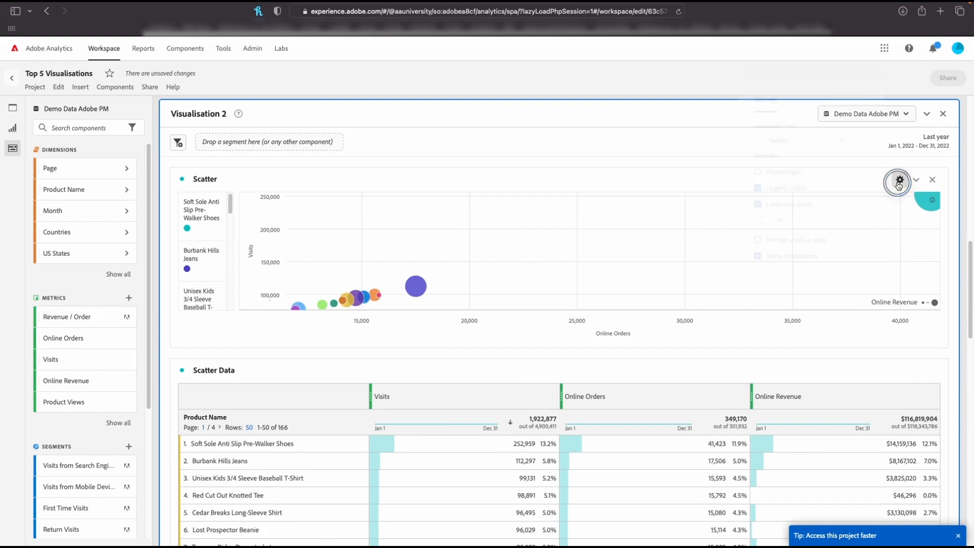
# Anchor the scatter chart's y-axis at zero and examine the plotted products.
pyautogui.click(899, 181)
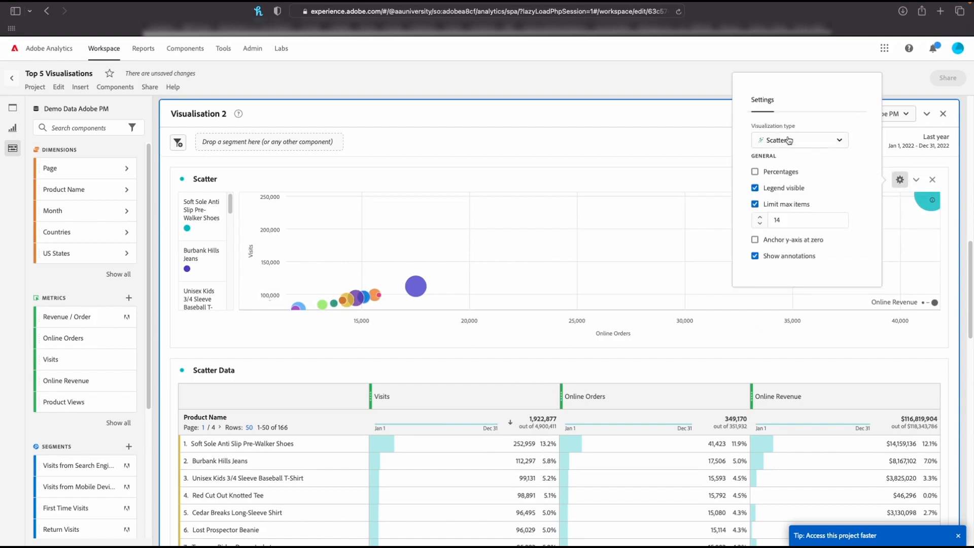
pyautogui.click(775, 242)
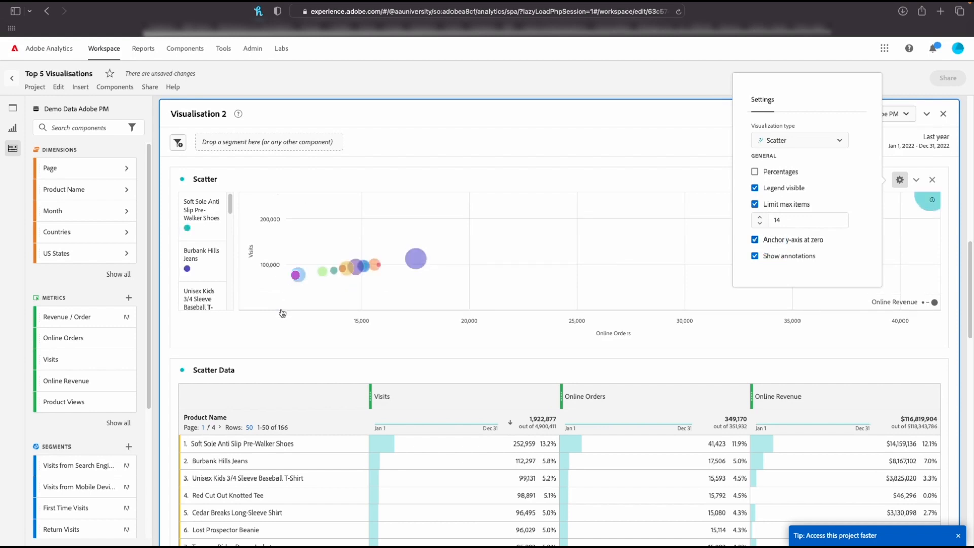
pyautogui.click(290, 321)
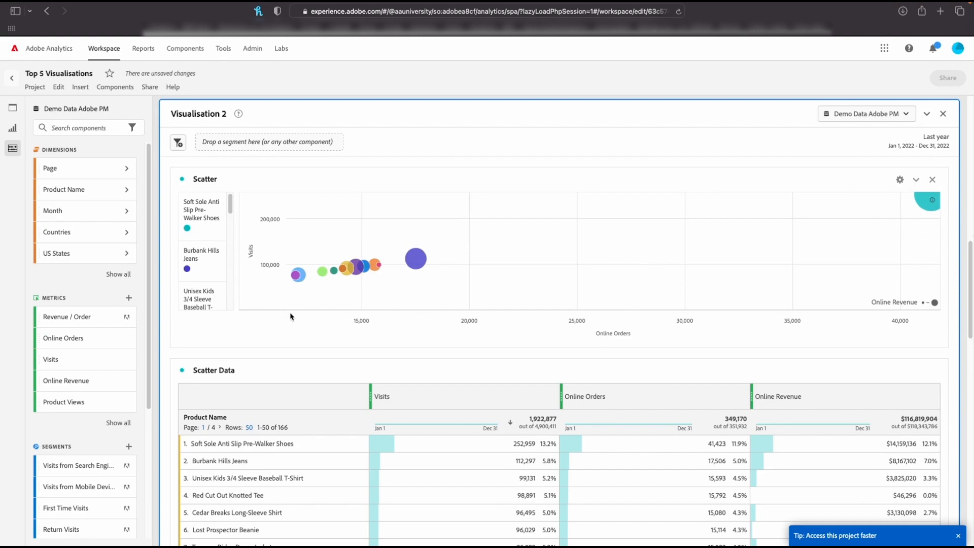
pyautogui.moveTo(308, 282)
pyautogui.scroll(1, 385, 222)
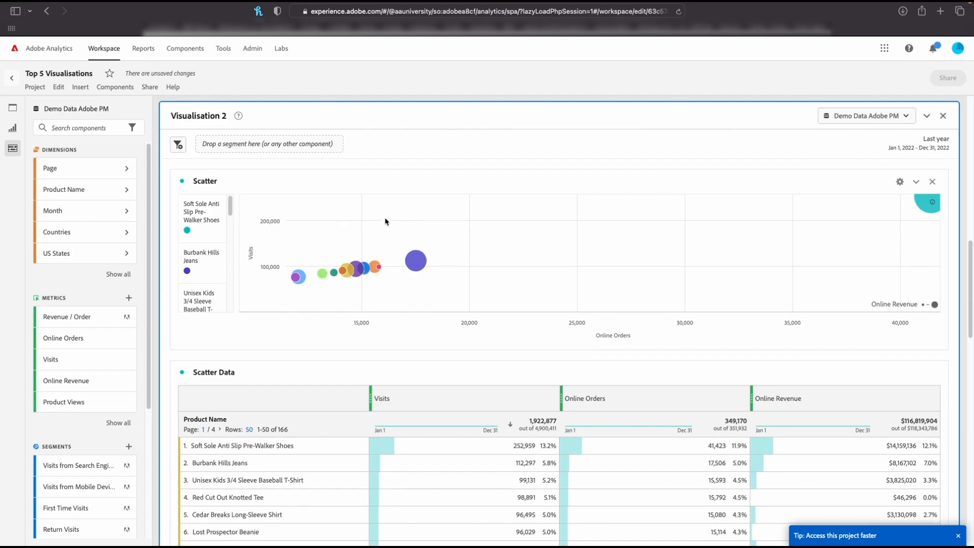
# Collapse the Visualisation 2 panel and expand Visualisation 3 to view its histogram.
pyautogui.click(927, 115)
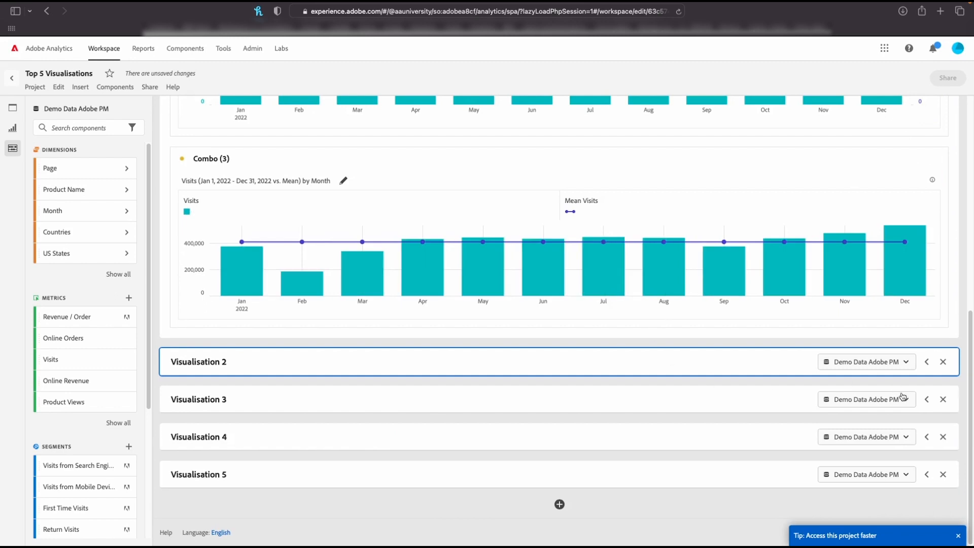
pyautogui.click(929, 401)
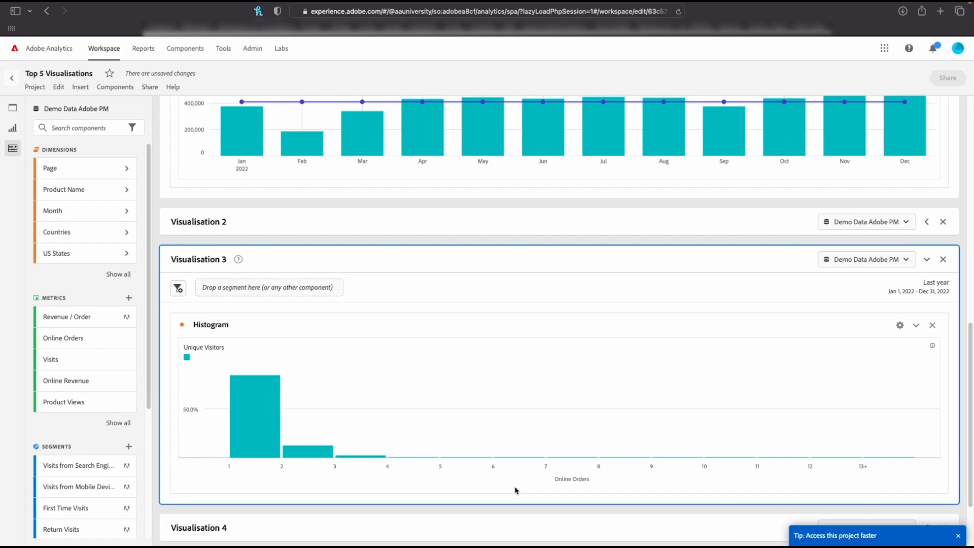
pyautogui.moveTo(252, 431)
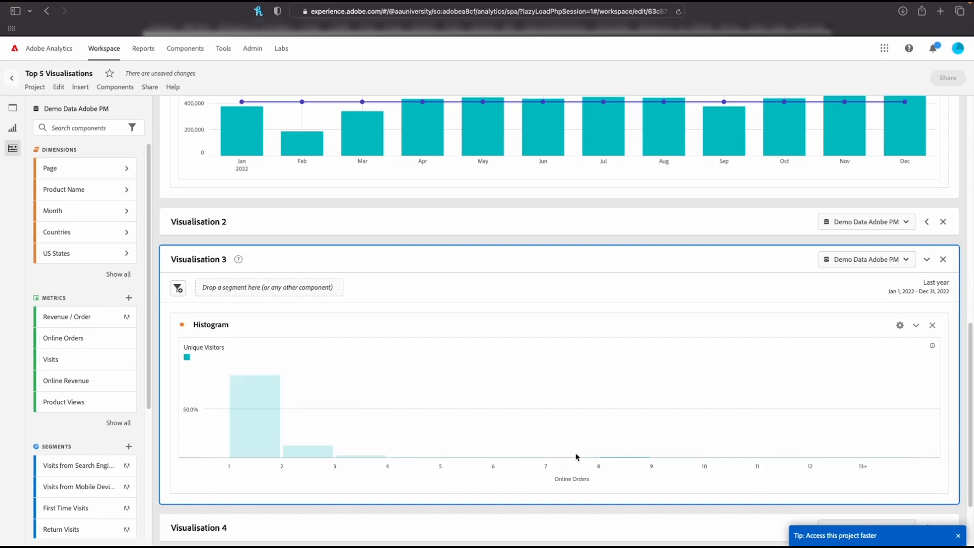
# Replace the existing histogram in the Visualisation 3 panel with a new, empty Histogram visualization.
pyautogui.click(932, 325)
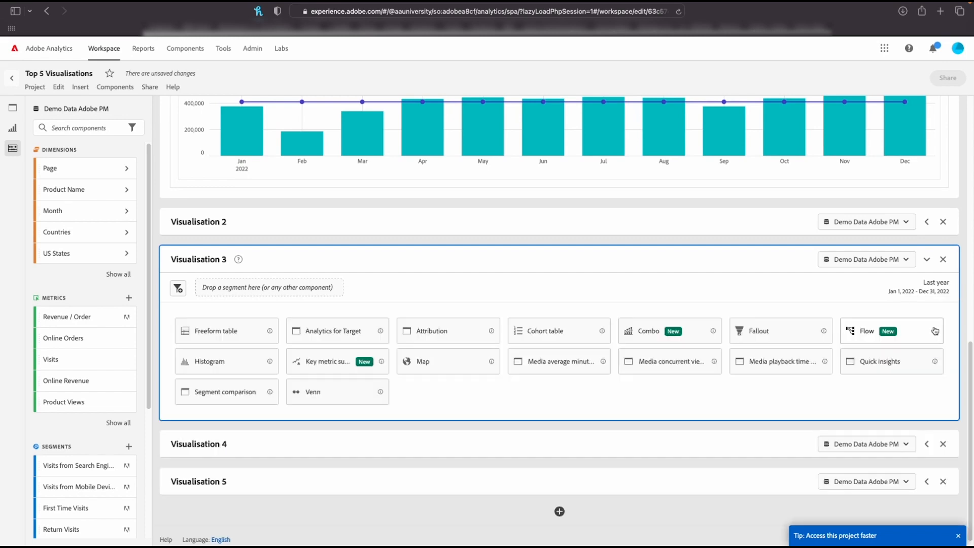
pyautogui.click(13, 128)
pyautogui.moveTo(56, 302); pyautogui.dragTo(341, 377)
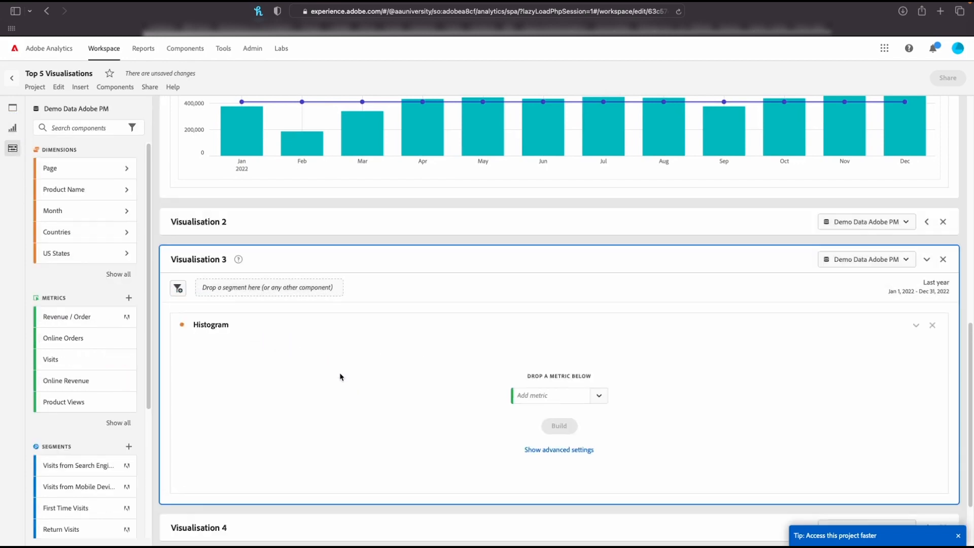
# Build the histogram on Online Orders, reviewing the advanced settings and keeping Visitor as the counting method.
pyautogui.click(604, 400)
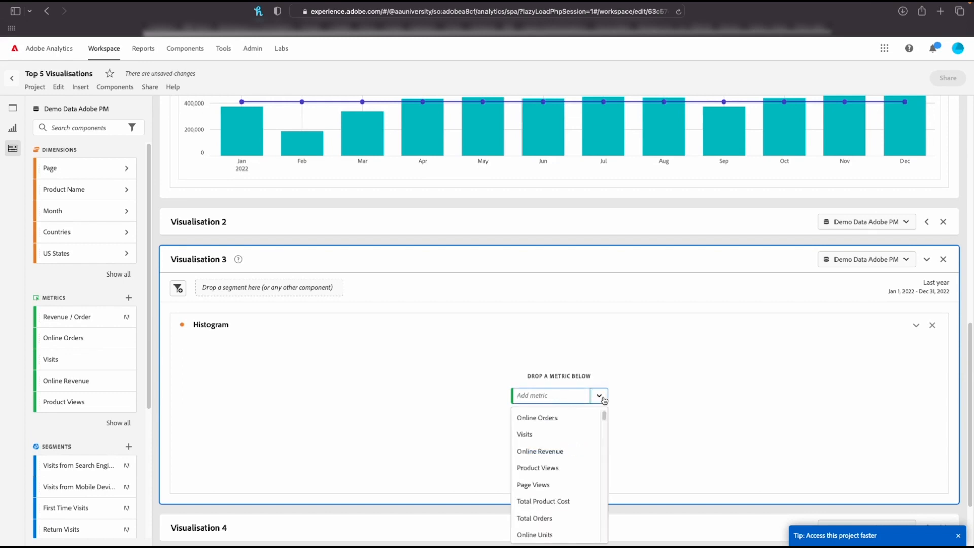
pyautogui.click(561, 417)
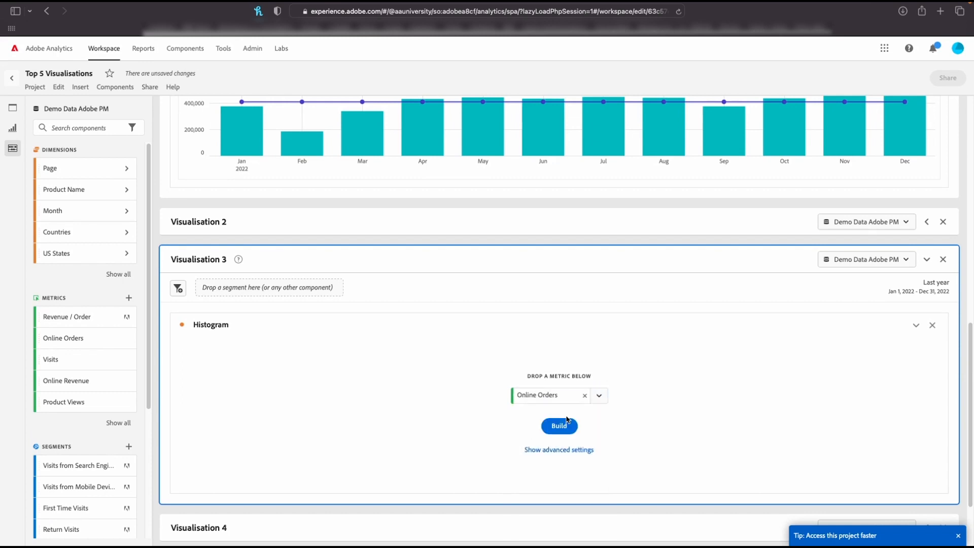
pyautogui.click(572, 450)
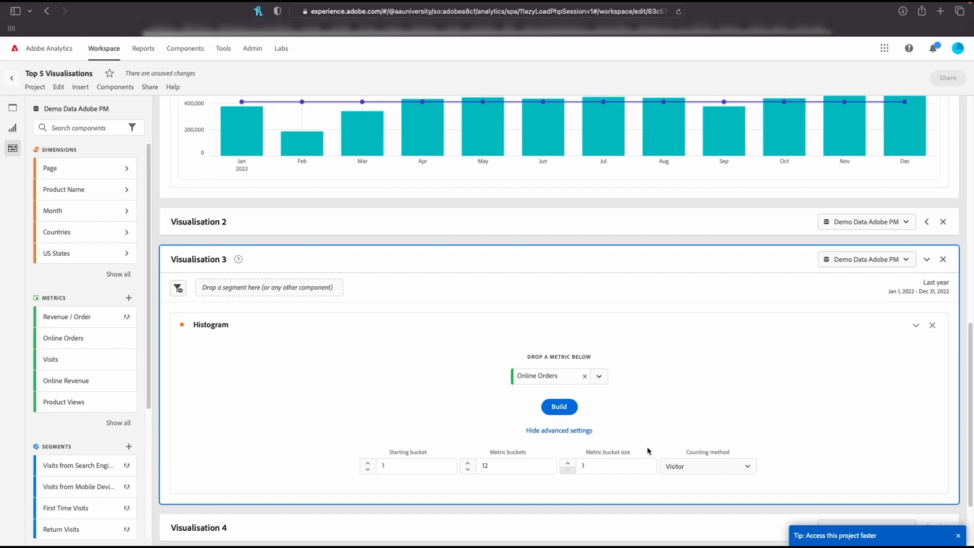
pyautogui.click(687, 466)
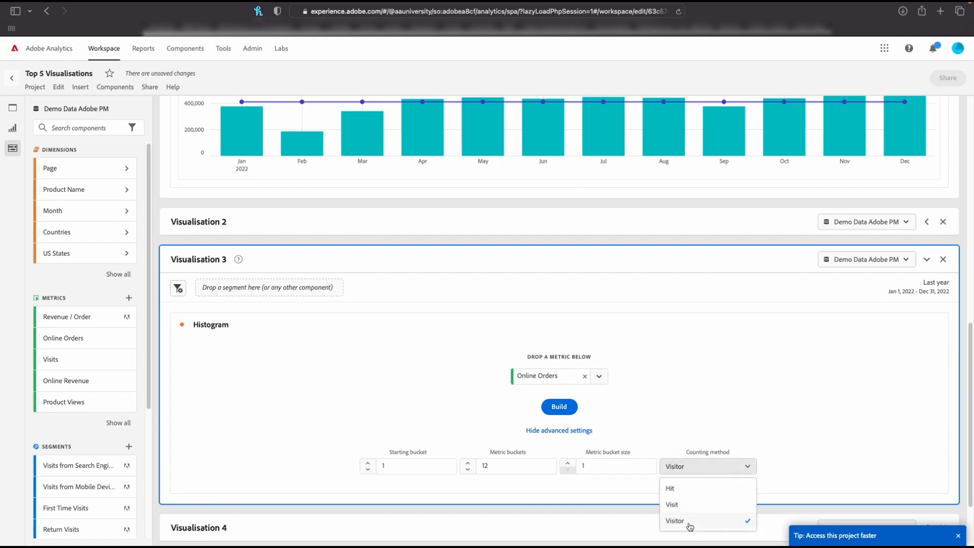
pyautogui.click(652, 397)
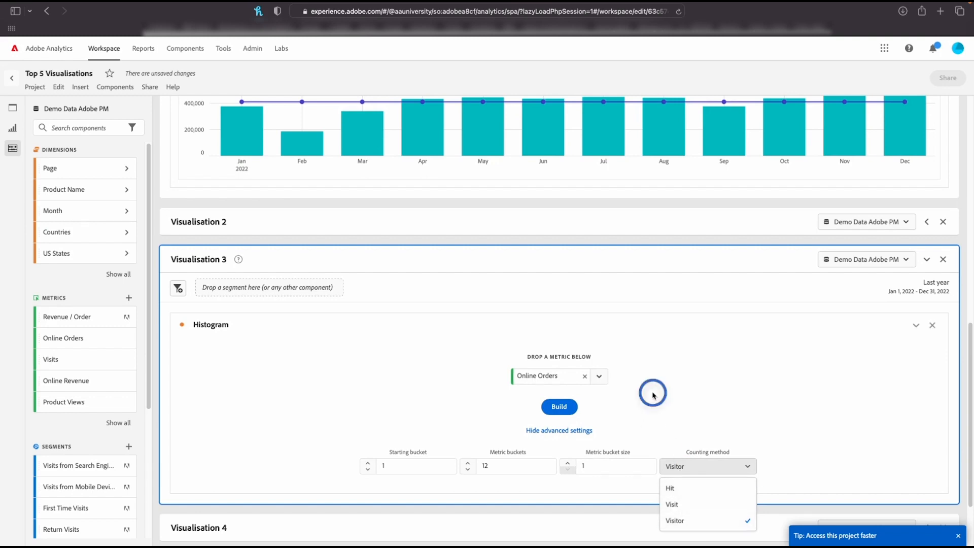
pyautogui.click(561, 413)
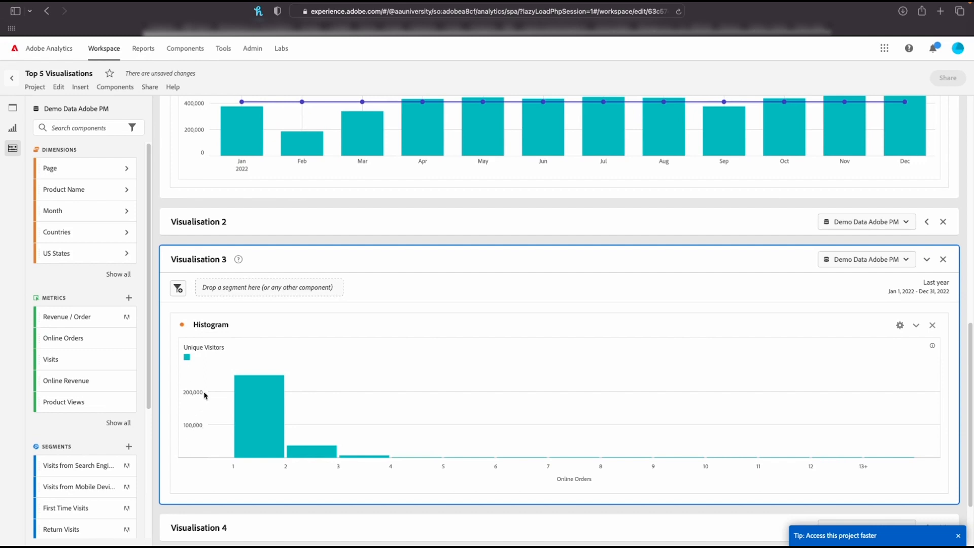
# Display the histogram's values as percentages and set its starting bucket to 3.
pyautogui.moveTo(256, 396)
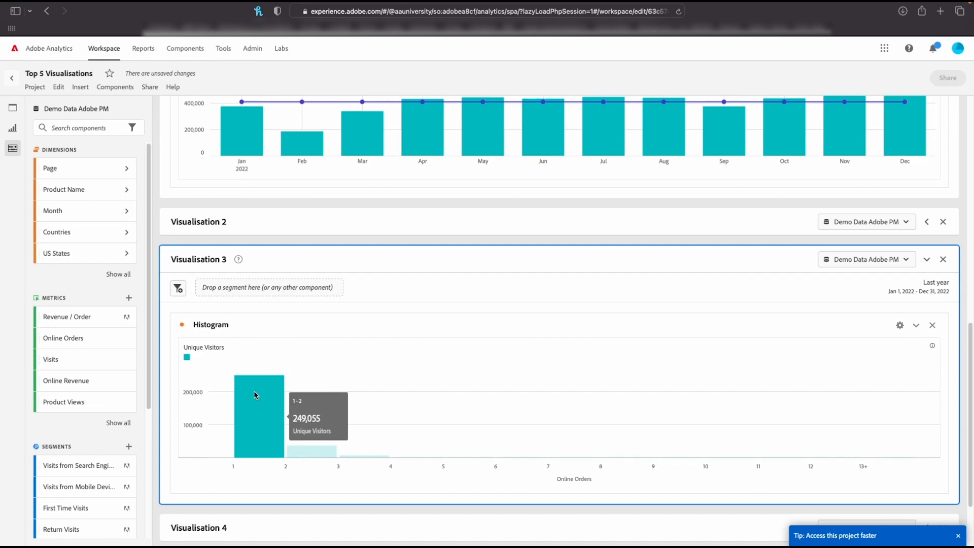
pyautogui.click(901, 326)
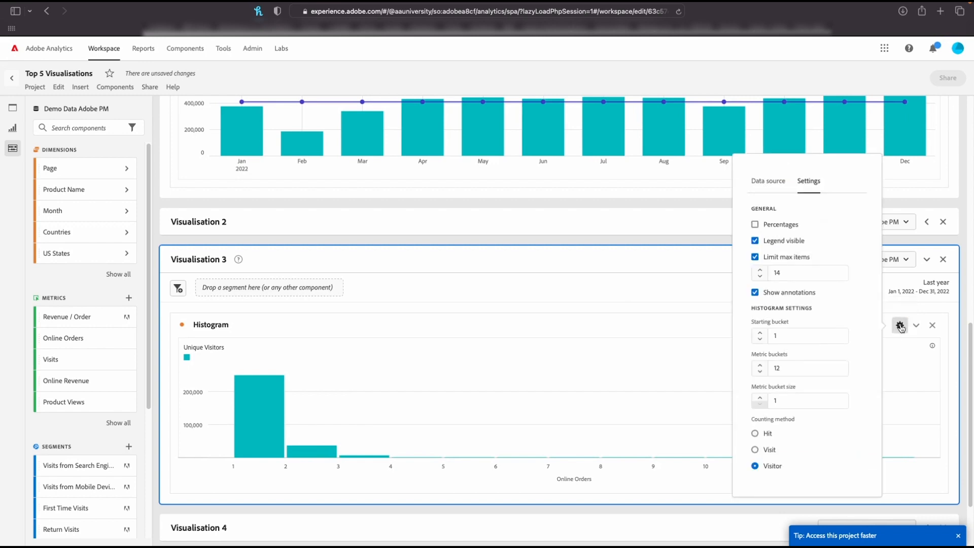
pyautogui.click(767, 228)
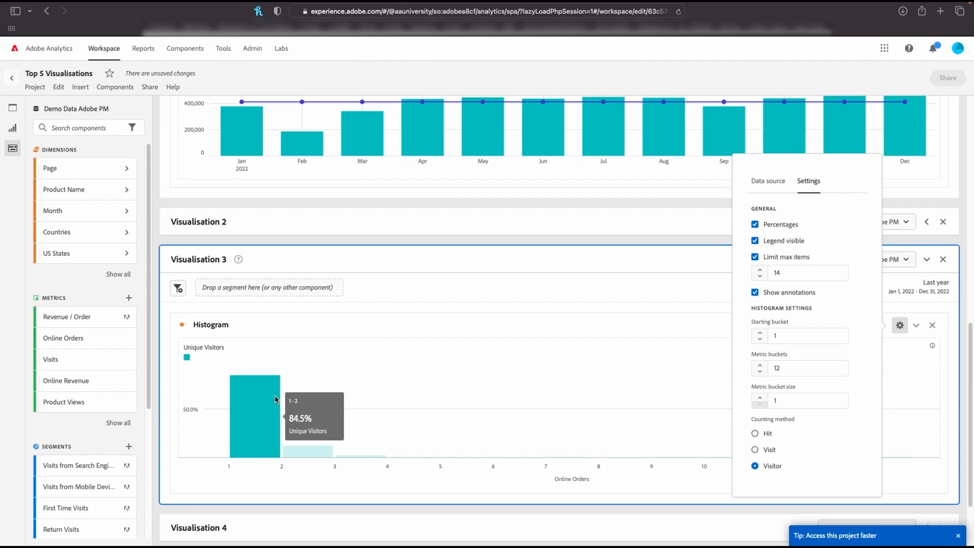
pyautogui.click(760, 333)
pyautogui.click(760, 333)
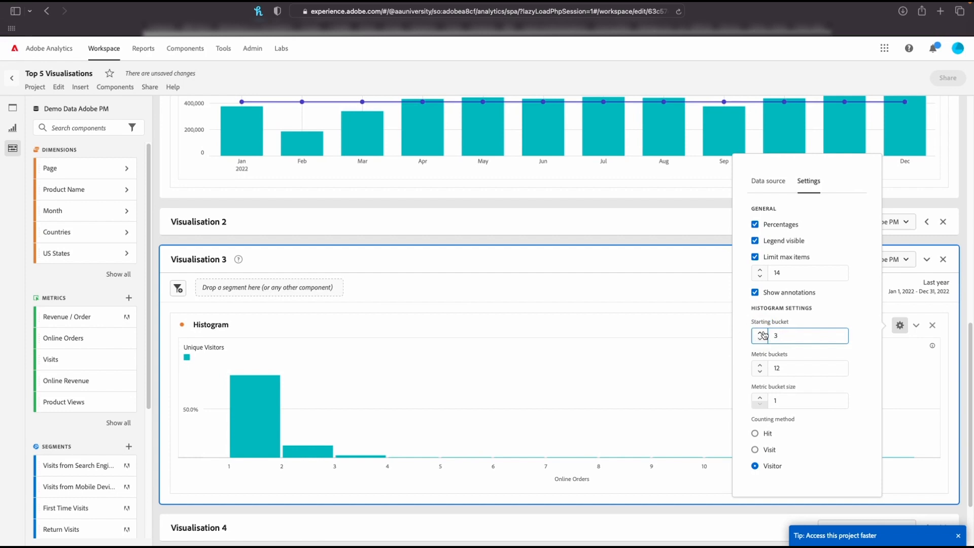
# Lower the histogram's starting bucket to 1 to compare the order distribution, and restore it to 3.
pyautogui.moveTo(275, 417)
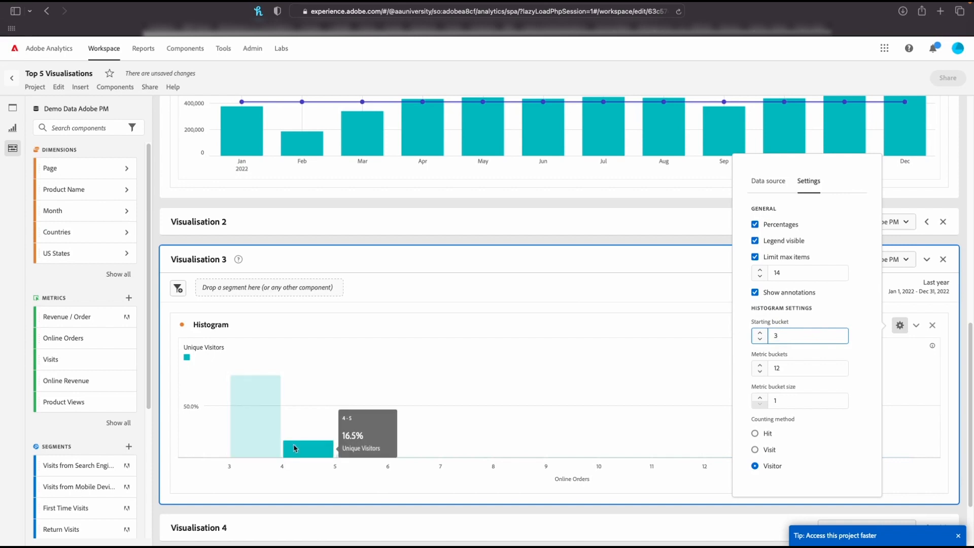
pyautogui.click(760, 338)
pyautogui.click(760, 339)
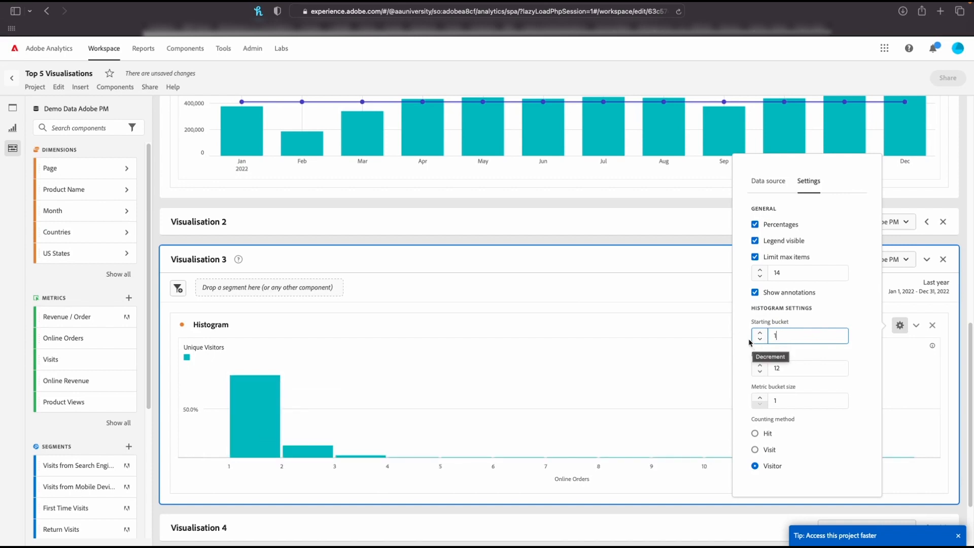
pyautogui.moveTo(313, 452)
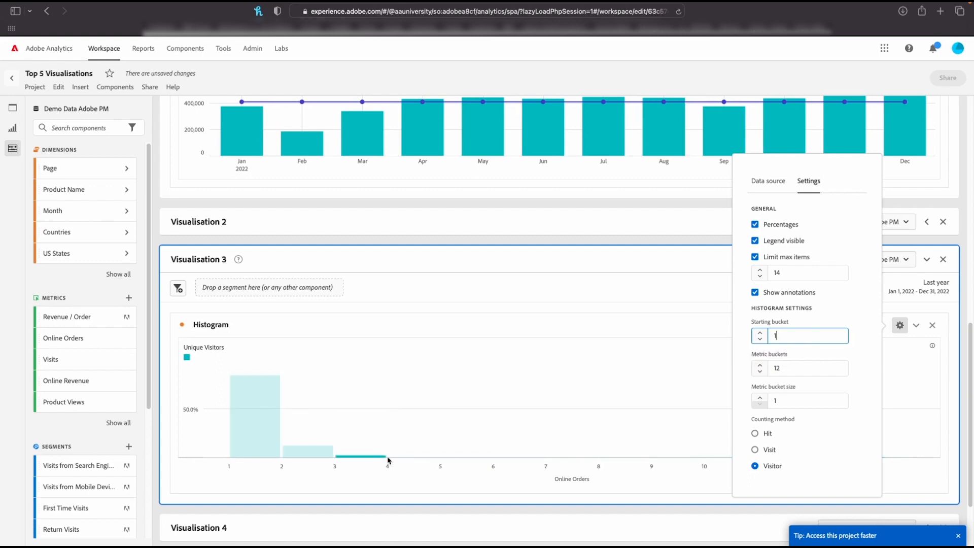
pyautogui.click(761, 333)
pyautogui.click(760, 333)
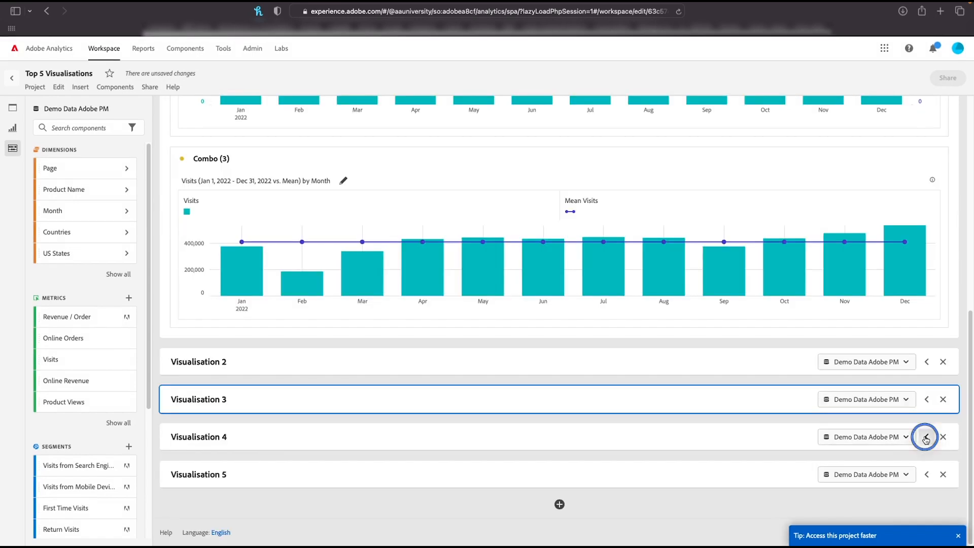
# Expand the Visualisation 4 panel and review its three existing key metric summaries.
pyautogui.click(922, 435)
pyautogui.scroll(-3, 665, 333)
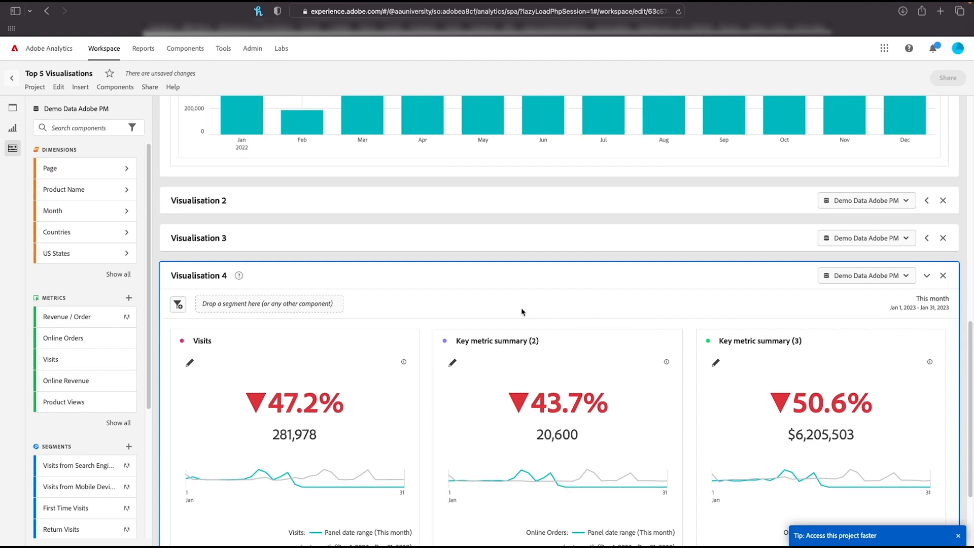
pyautogui.scroll(-1, 523, 312)
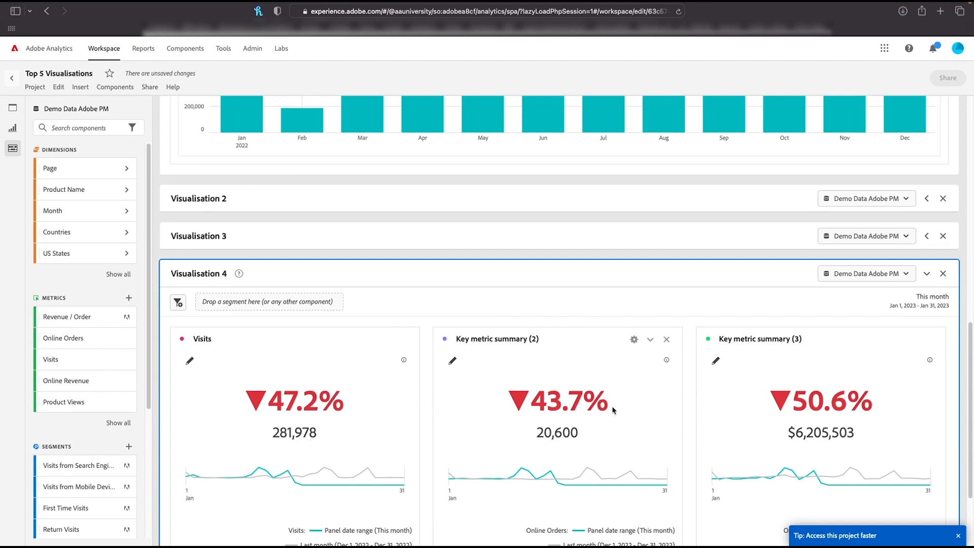
pyautogui.scroll(-5, 284, 284)
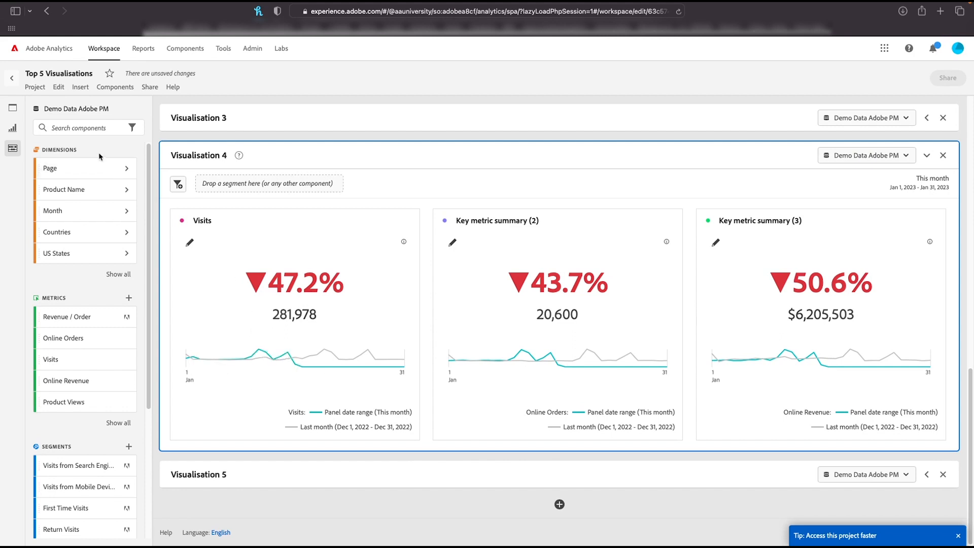
# Add a new Key metric summary visualization below the existing summaries in the Visualisation 4 panel.
pyautogui.click(7, 133)
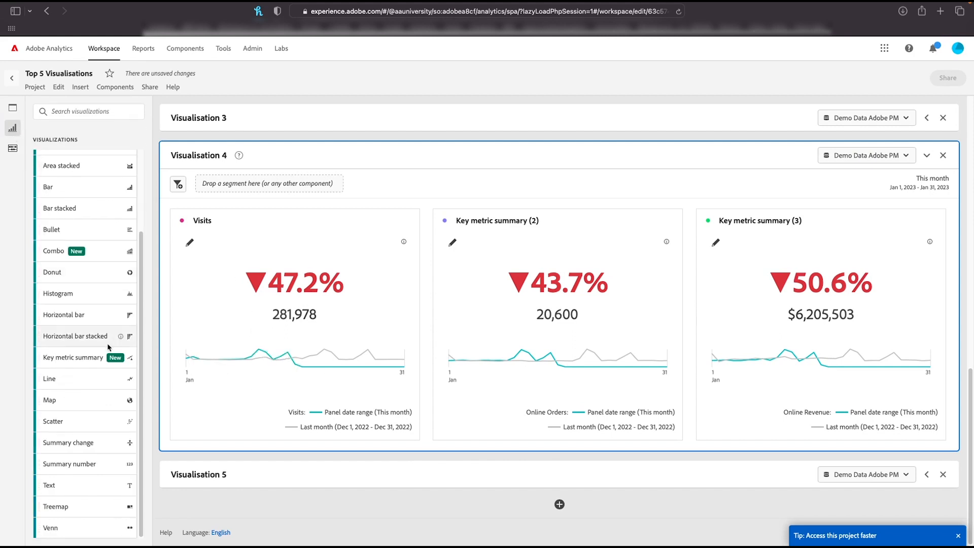
pyautogui.click(115, 360)
pyautogui.moveTo(115, 359); pyautogui.dragTo(292, 510)
pyautogui.scroll(-4, 299, 507)
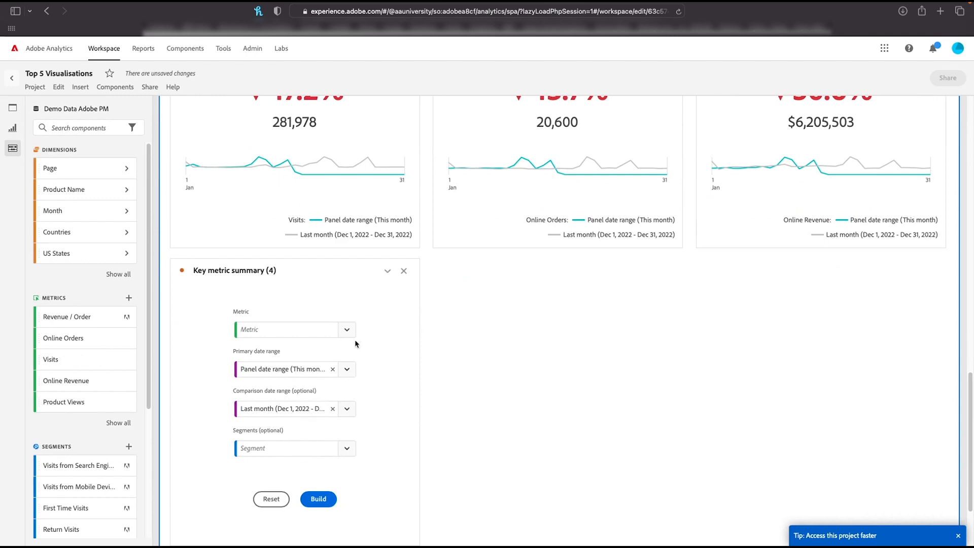
# Build the new key metric summary on Online Revenue, with Last Week as primary date range and 2 weeks ago as comparison.
pyautogui.click(347, 330)
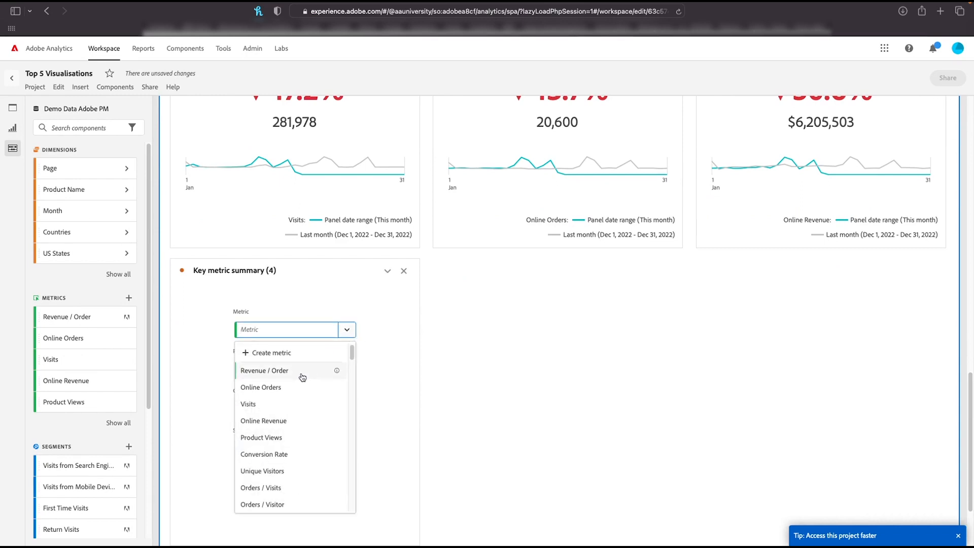
pyautogui.click(291, 426)
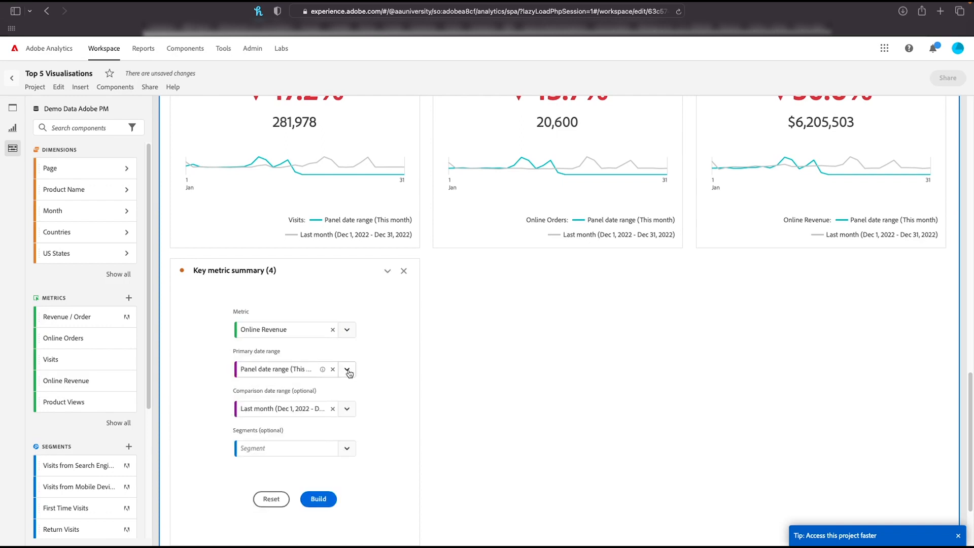
pyautogui.click(347, 374)
pyautogui.click(349, 374)
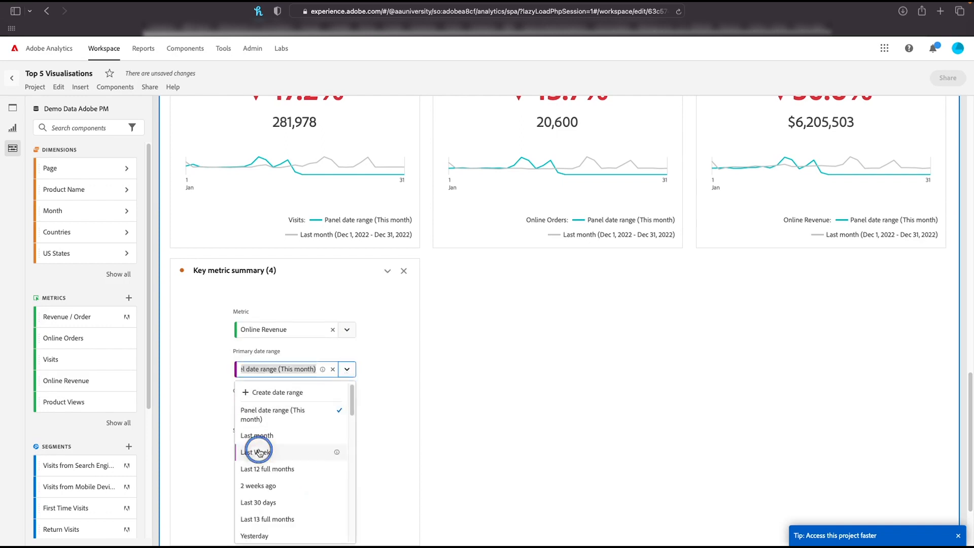
pyautogui.click(259, 449)
pyautogui.click(347, 409)
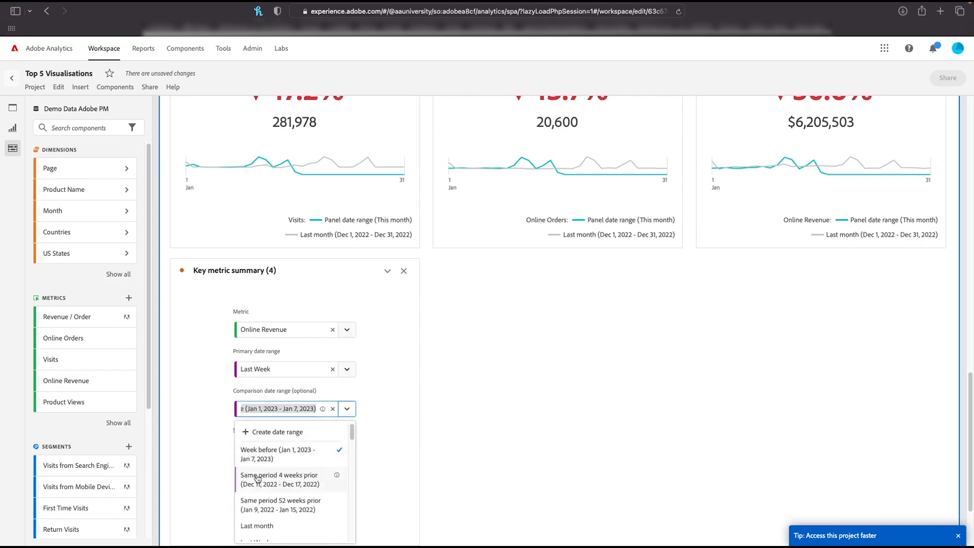
pyautogui.scroll(-3, 295, 490)
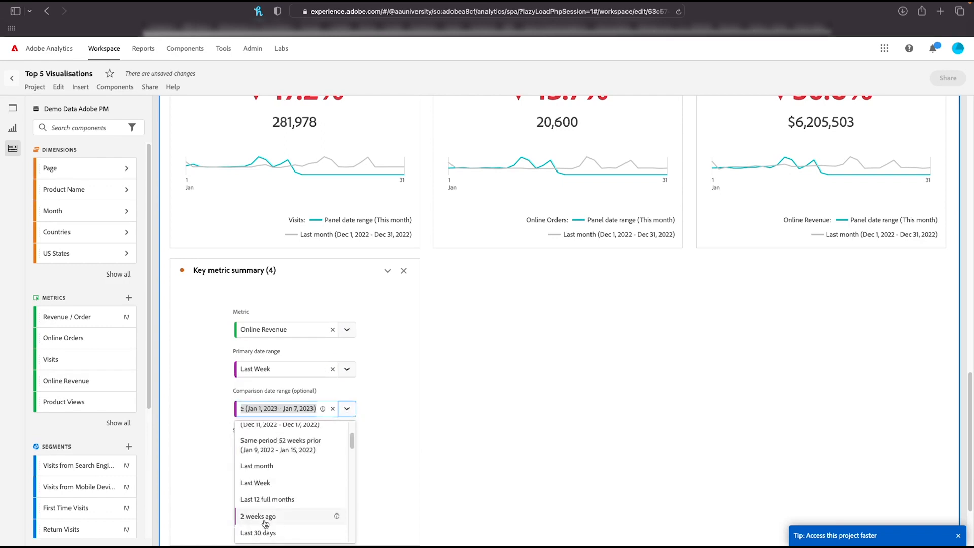
pyautogui.click(262, 517)
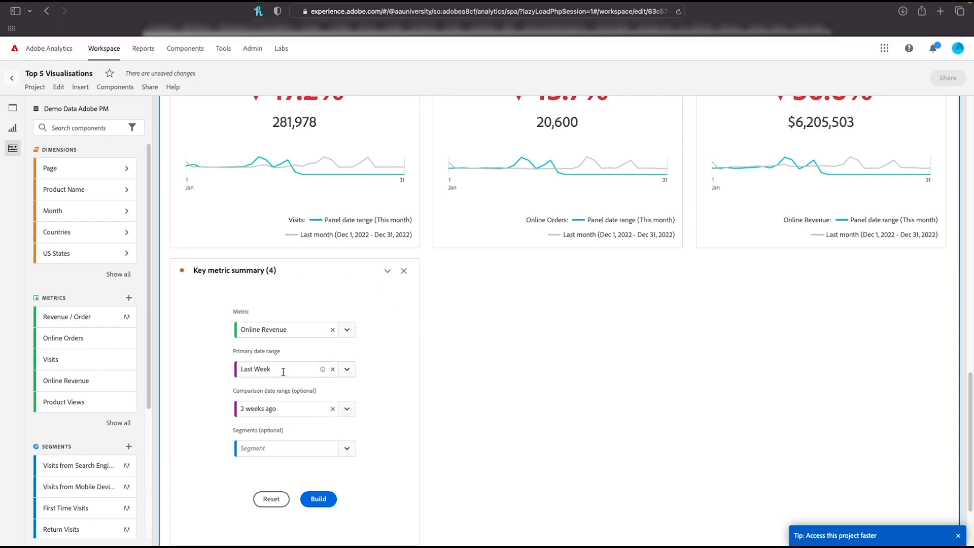
pyautogui.click(326, 499)
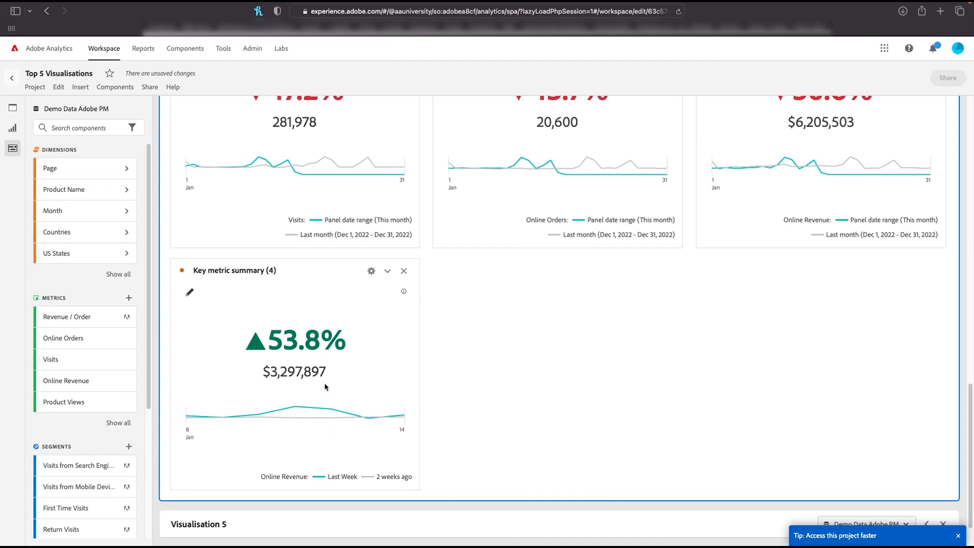
# Set the Online Revenue summary for last week to emphasize the number value and show the raw difference.
pyautogui.moveTo(241, 426)
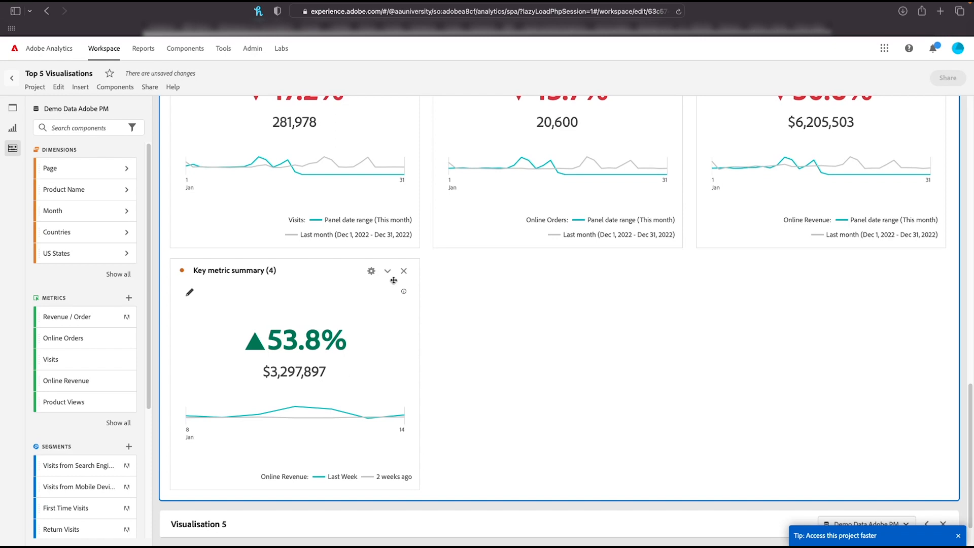
pyautogui.click(371, 273)
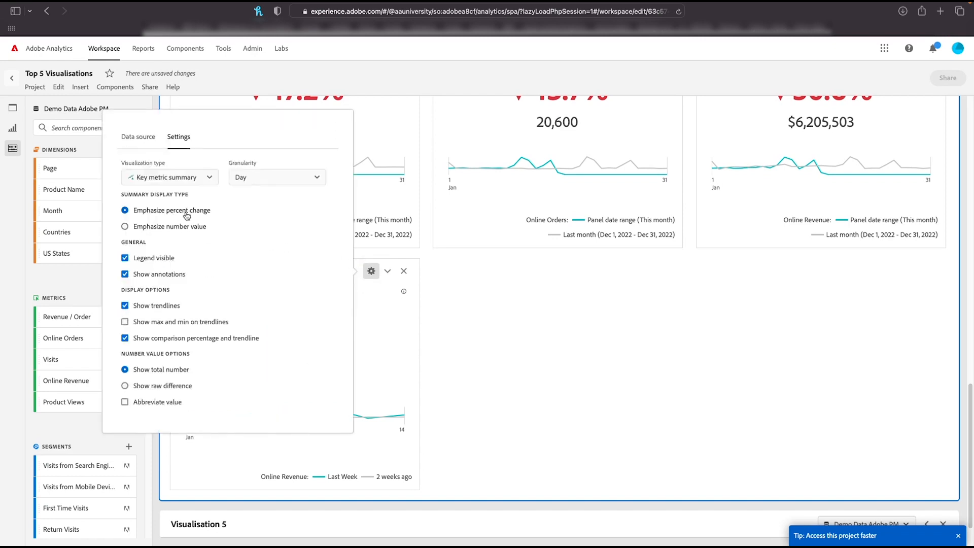
pyautogui.click(182, 235)
pyautogui.click(492, 376)
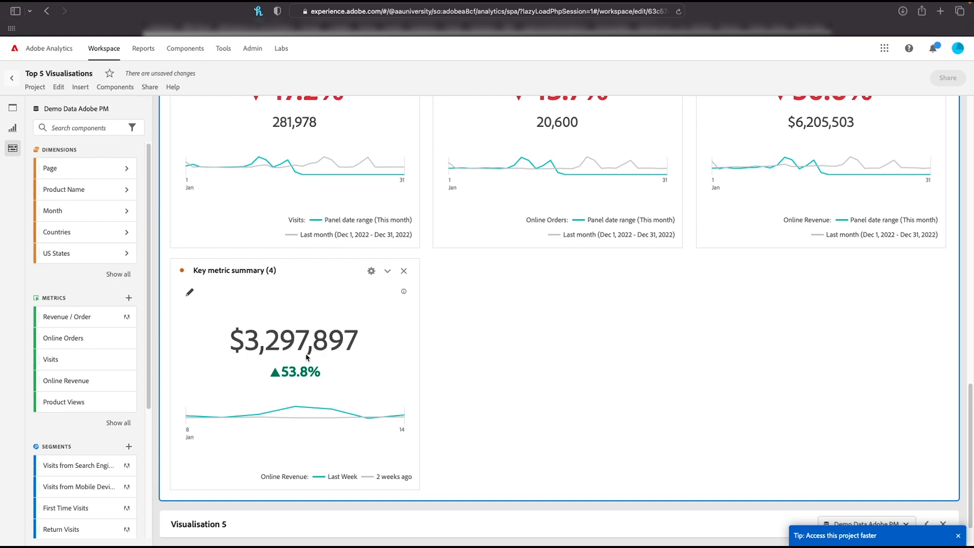
pyautogui.click(370, 274)
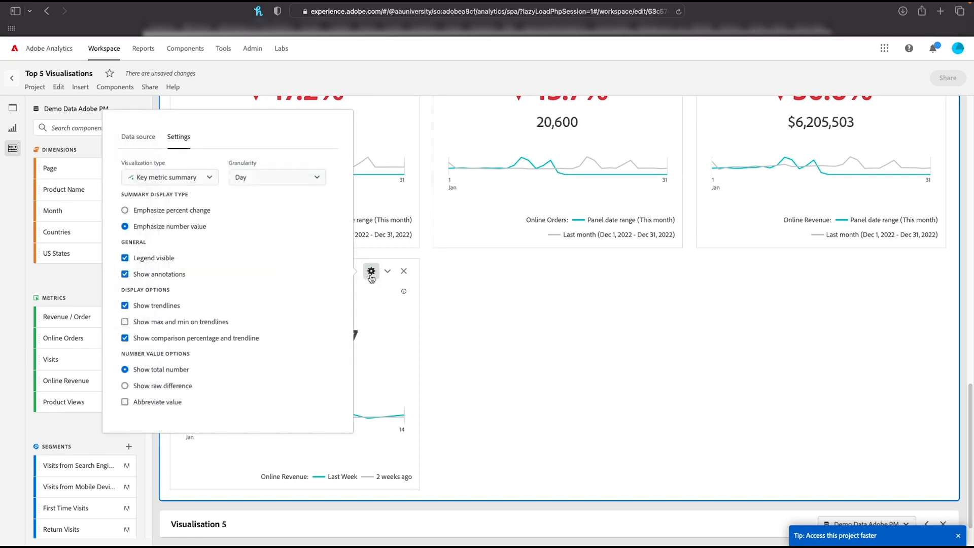
pyautogui.click(146, 388)
pyautogui.click(472, 372)
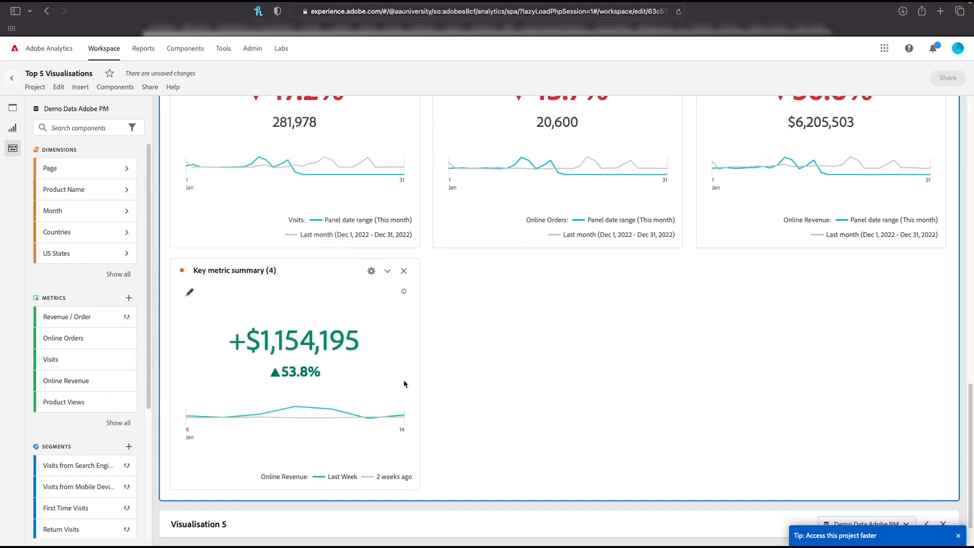
# Duplicate the last-week Online Revenue summary and place the copy beside the original in the same row.
pyautogui.rightClick(309, 273)
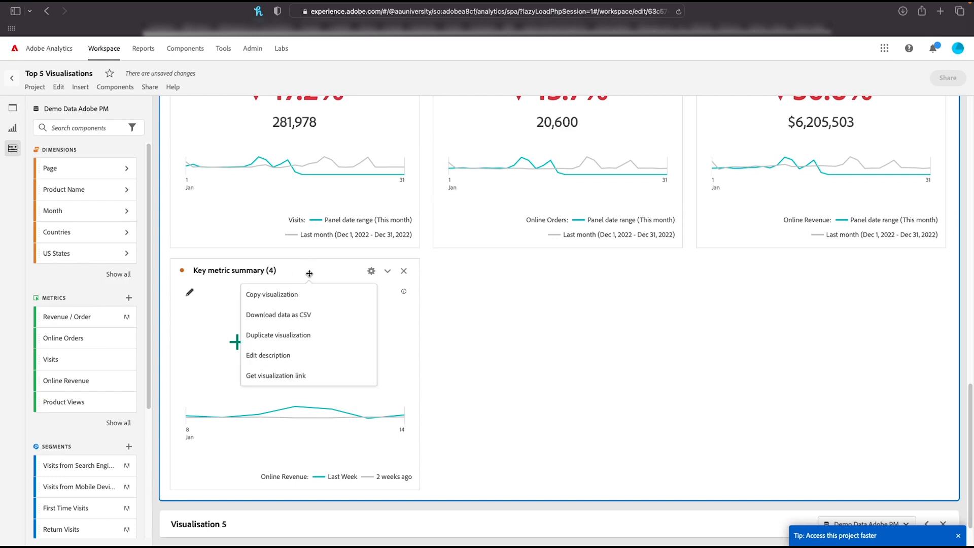
pyautogui.click(298, 335)
pyautogui.moveTo(286, 500); pyautogui.dragTo(556, 243)
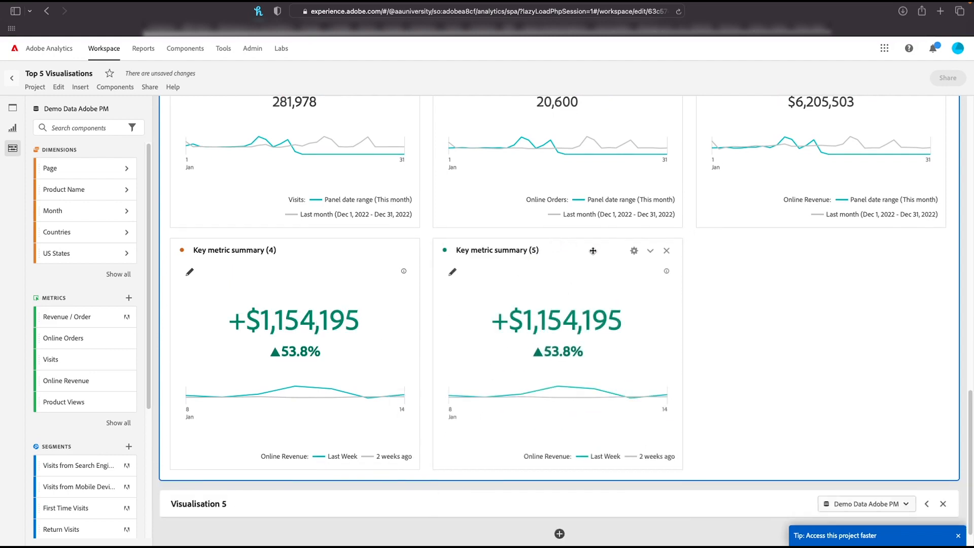
# Rebuild the duplicated summary with primary range Last Week, comparison range 2 weeks ago and the Visits from Search Engines segment.
pyautogui.click(452, 273)
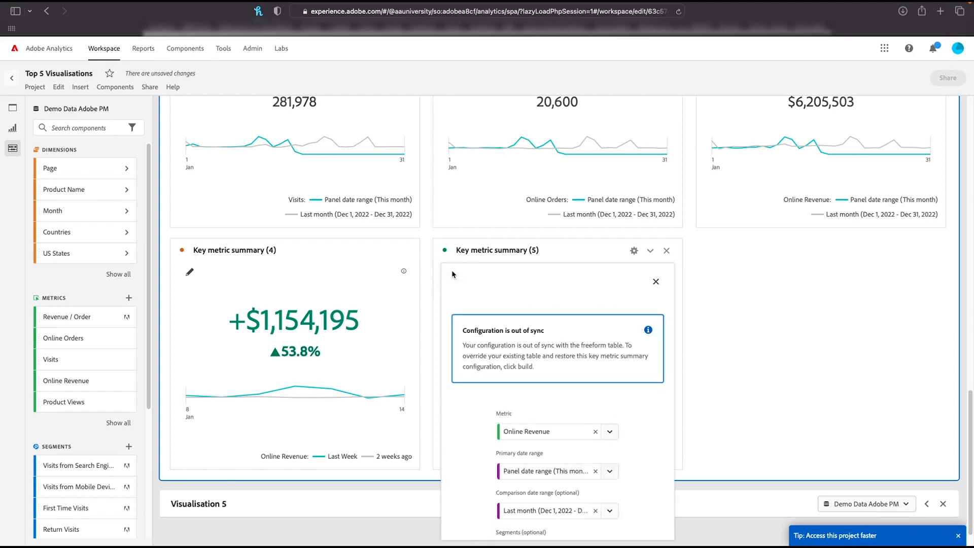
pyautogui.scroll(-1, 581, 388)
pyautogui.scroll(-2, 581, 388)
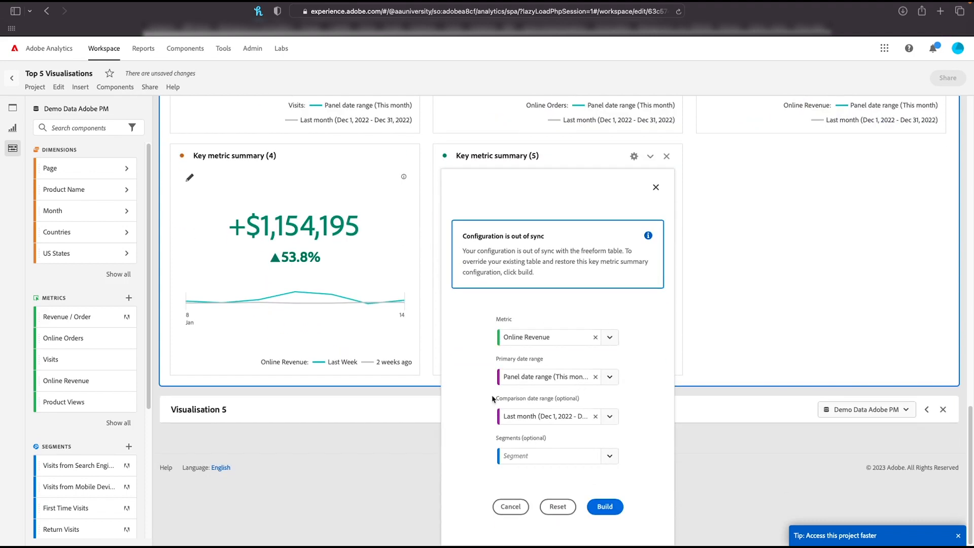
pyautogui.click(609, 376)
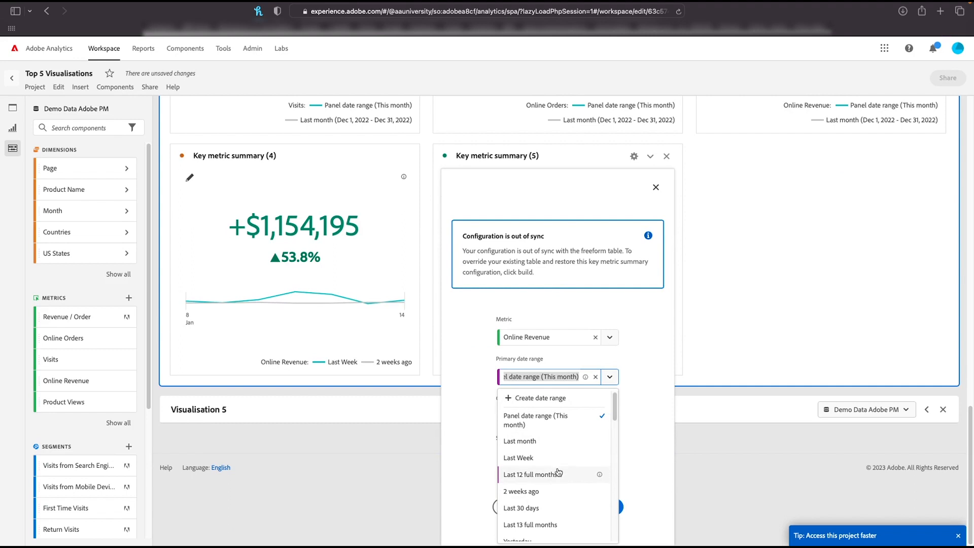
pyautogui.scroll(-1, 553, 459)
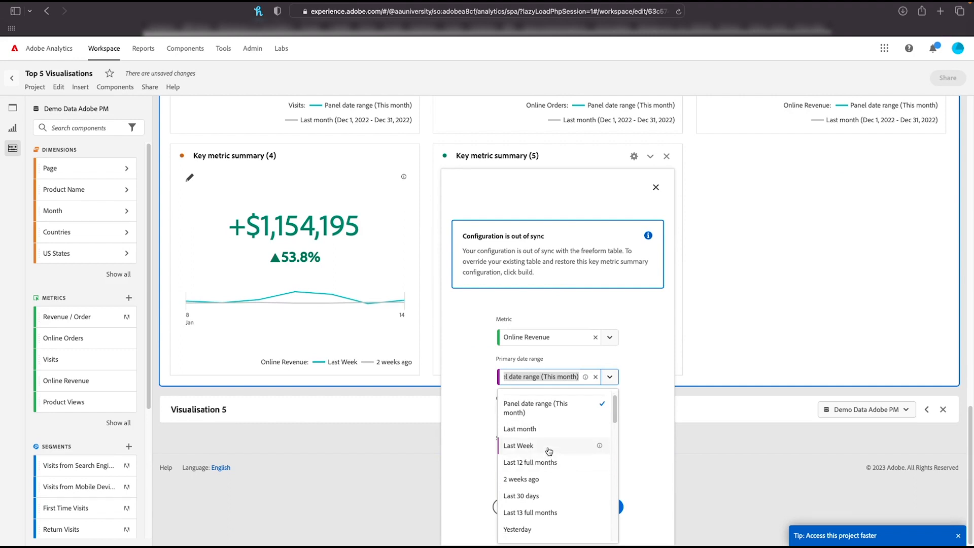
pyautogui.click(548, 451)
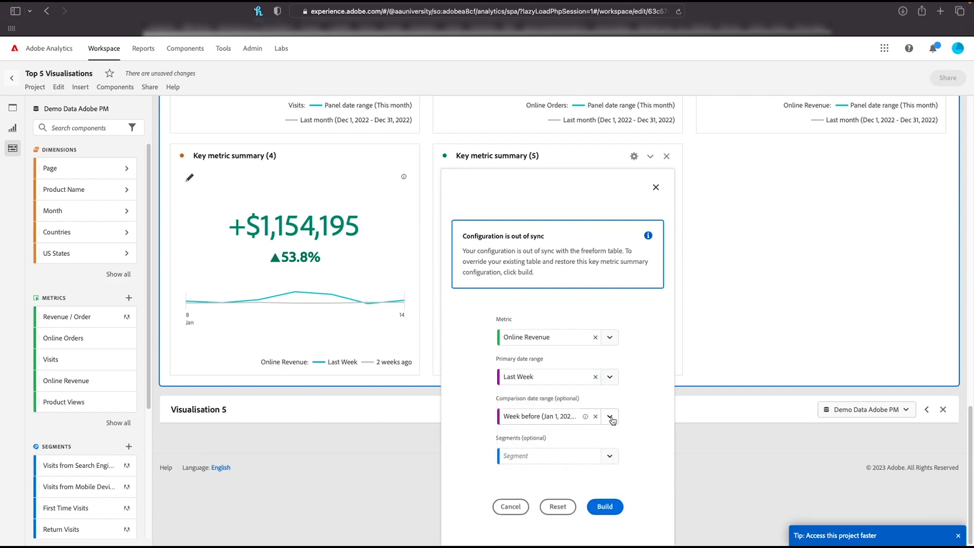
pyautogui.click(610, 417)
pyautogui.scroll(-3, 544, 487)
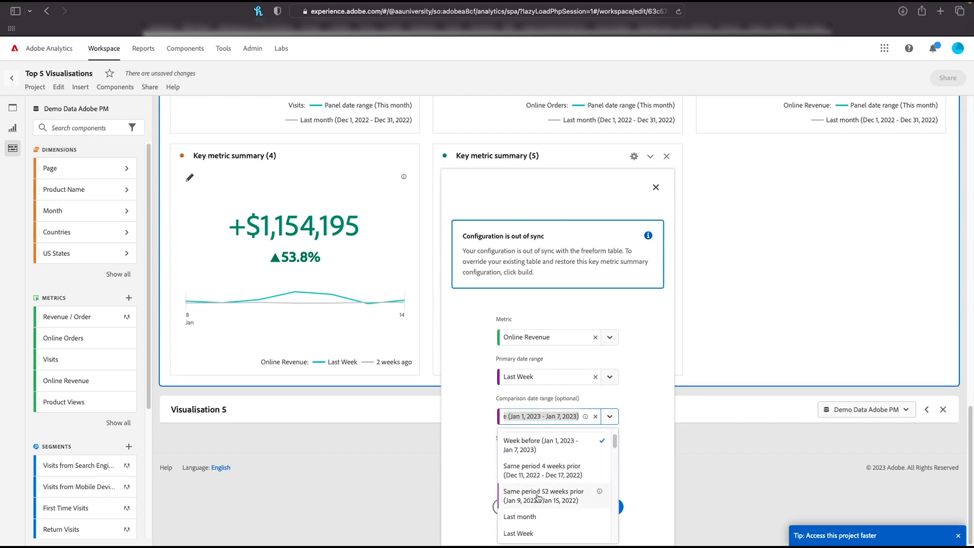
pyautogui.scroll(-1, 544, 489)
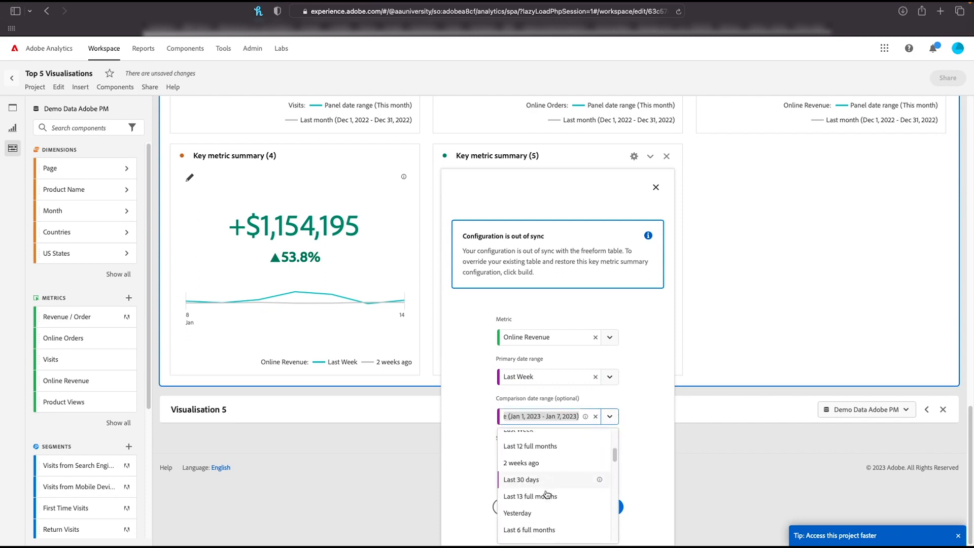
pyautogui.click(530, 469)
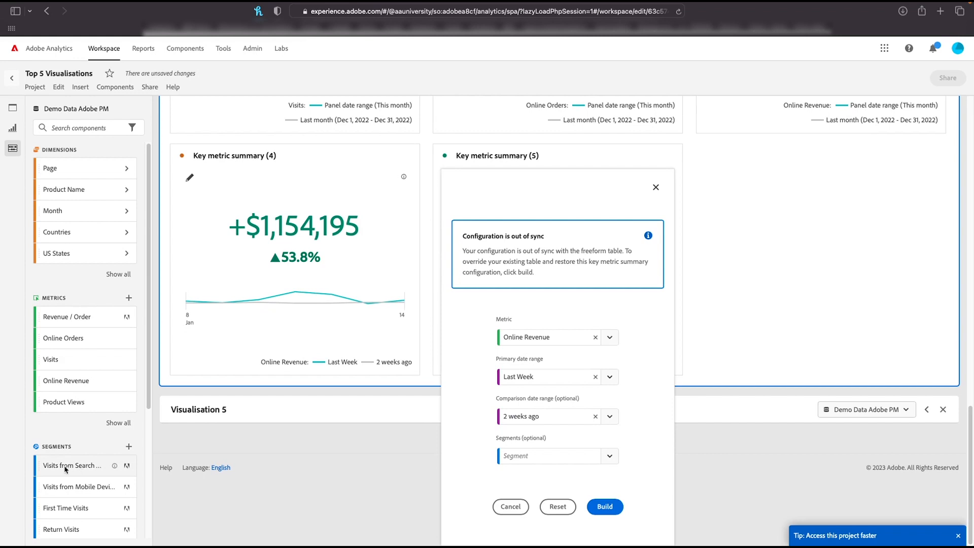
pyautogui.moveTo(65, 469); pyautogui.dragTo(542, 466)
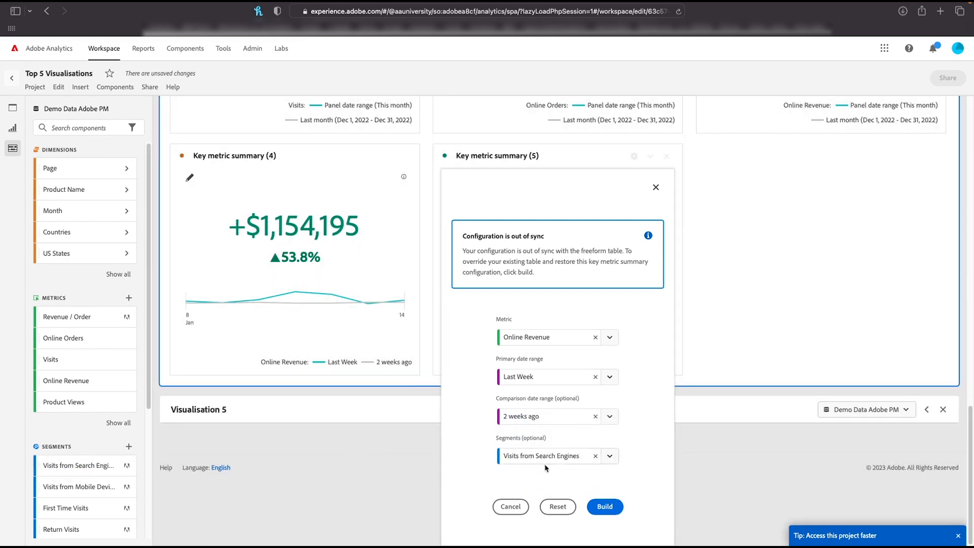
pyautogui.click(602, 506)
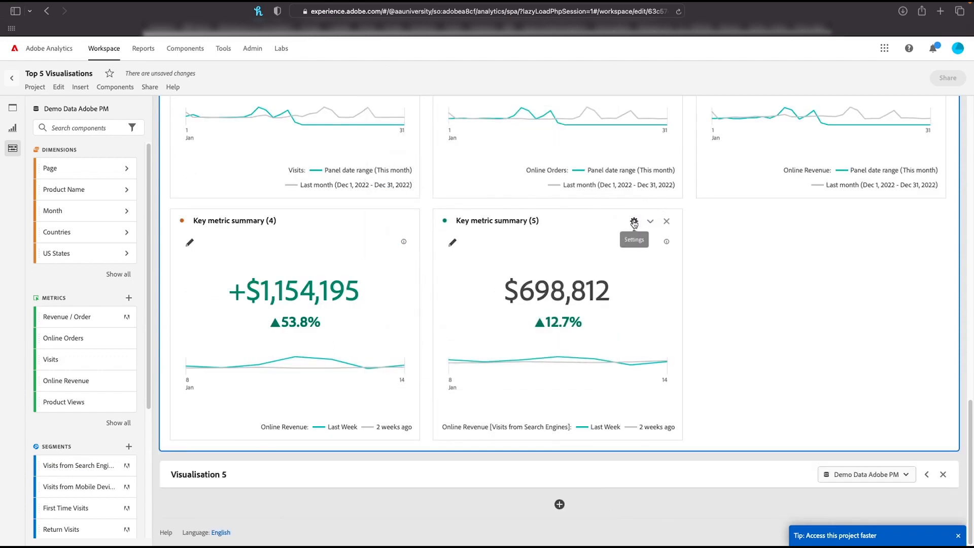
# Show the raw difference instead of the total number in the search engine revenue summary.
pyautogui.click(634, 222)
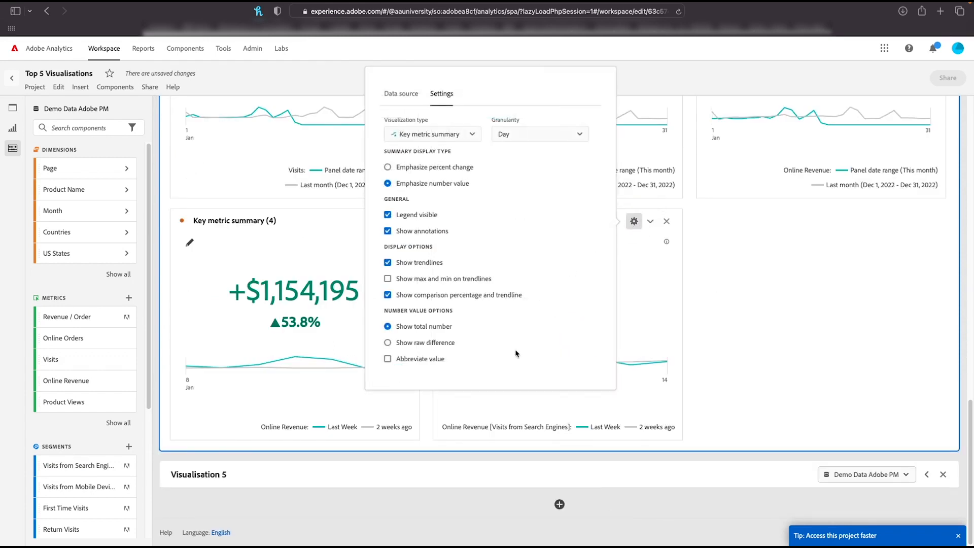
pyautogui.click(428, 344)
pyautogui.click(785, 329)
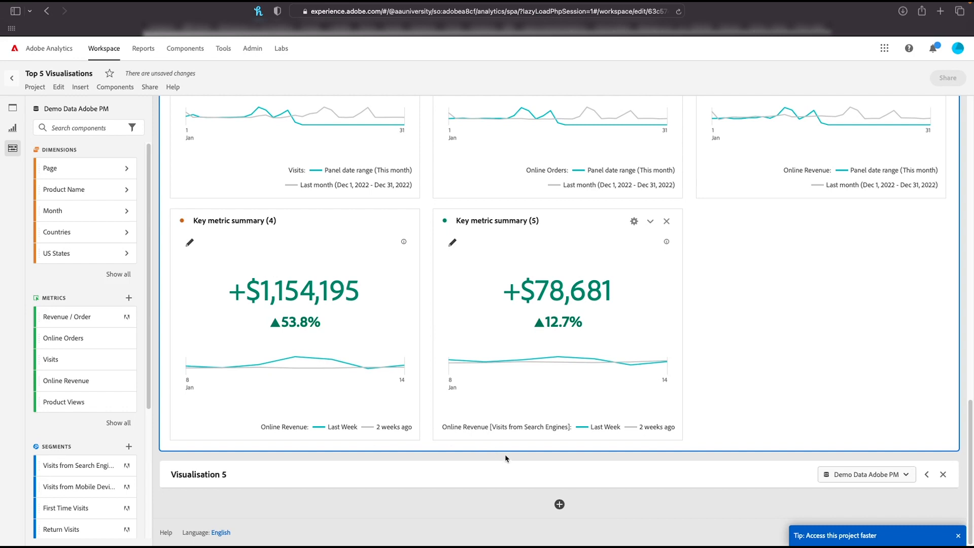
# Add a Map visualization below the existing map in the Visualisation 5 panel and build it with Online Orders by geographic dimension.
pyautogui.click(927, 475)
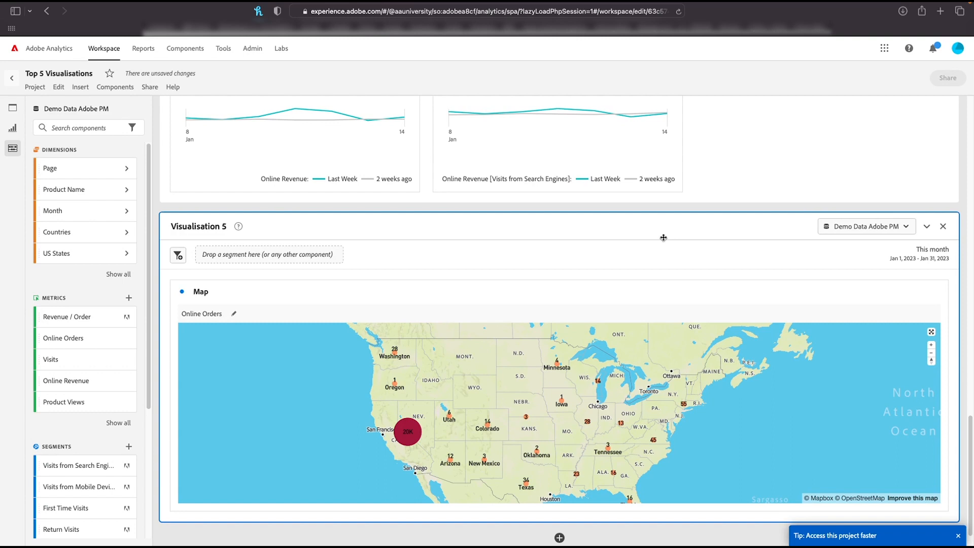
pyautogui.click(13, 129)
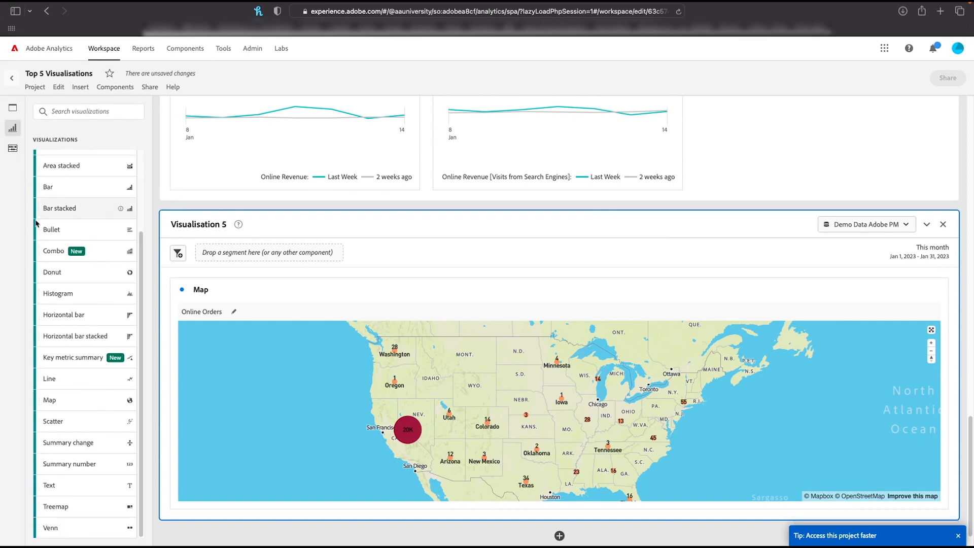
pyautogui.moveTo(74, 400); pyautogui.dragTo(270, 456)
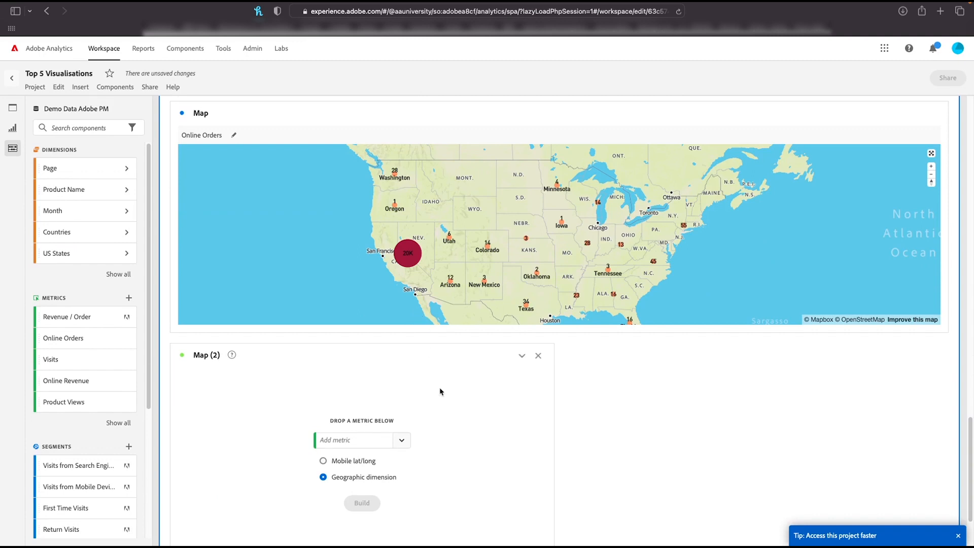
pyautogui.click(374, 440)
pyautogui.write('o')
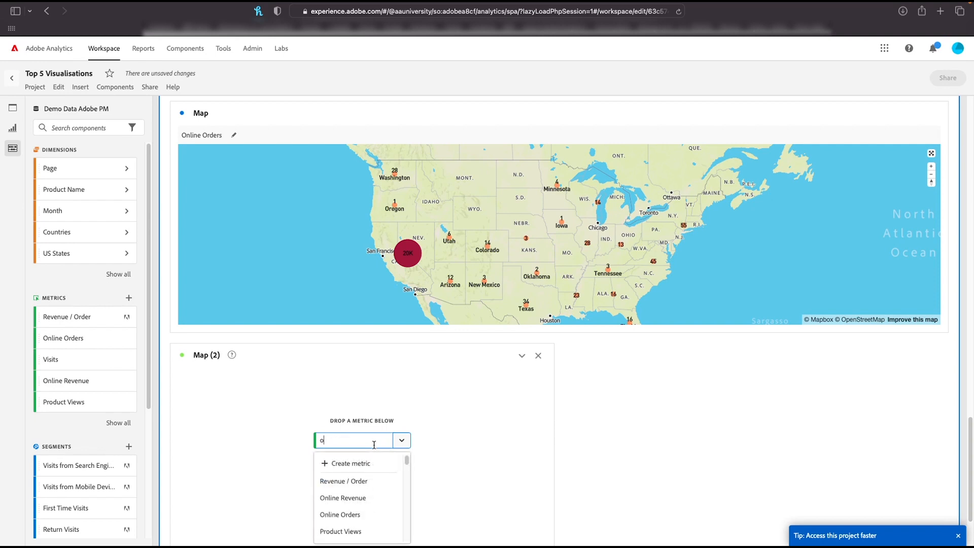
pyautogui.click(358, 514)
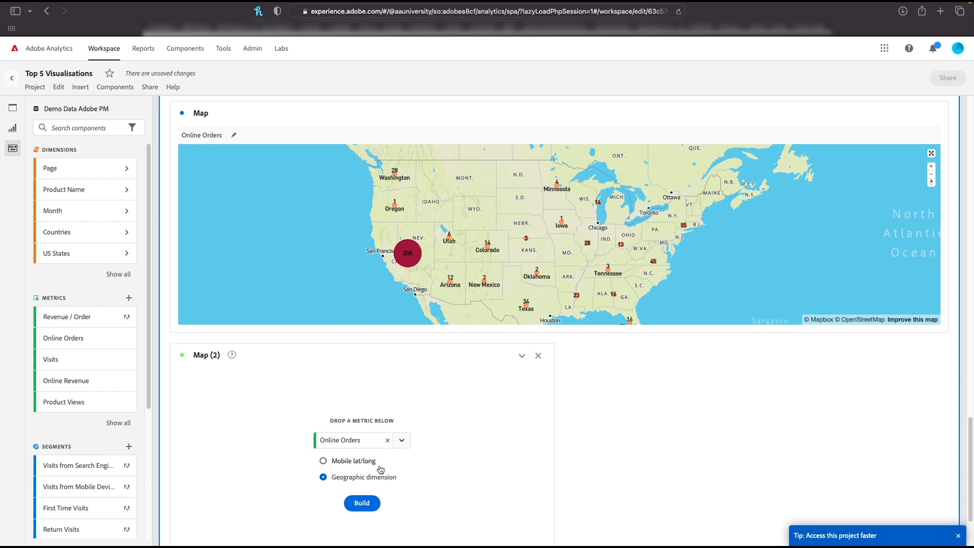
pyautogui.click(376, 502)
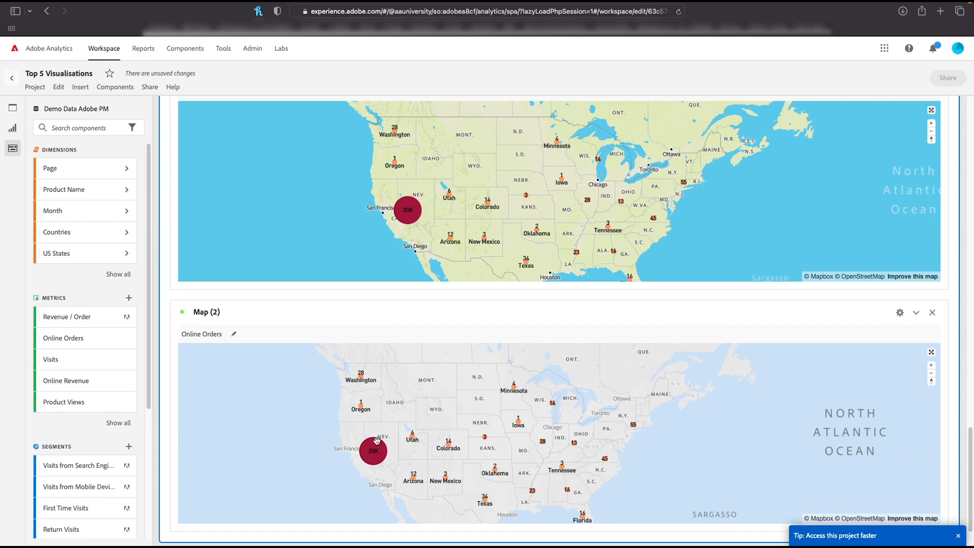
# Examine the Online Orders bubbles around California and San Jose on the new map, then return to the whole United States.
pyautogui.scroll(2, 374, 457)
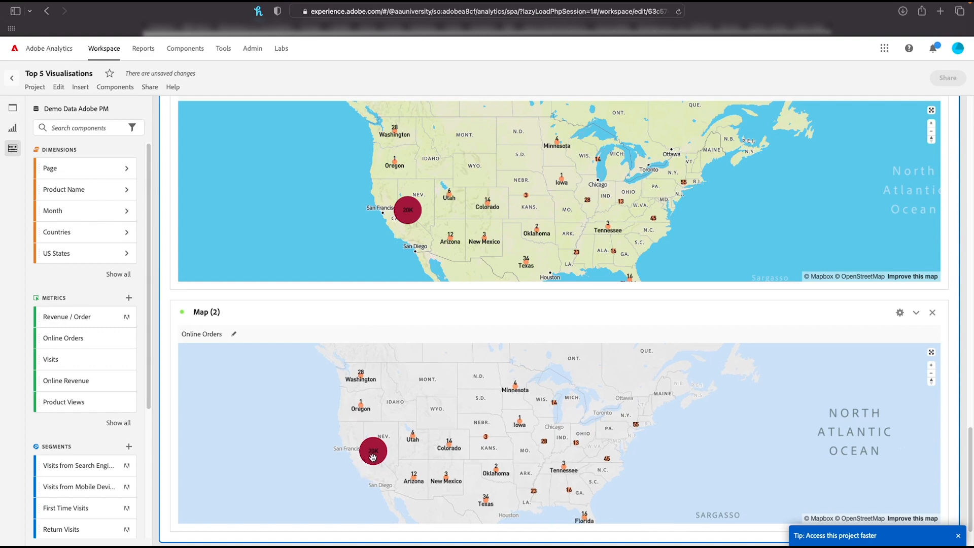
pyautogui.scroll(2, 373, 457)
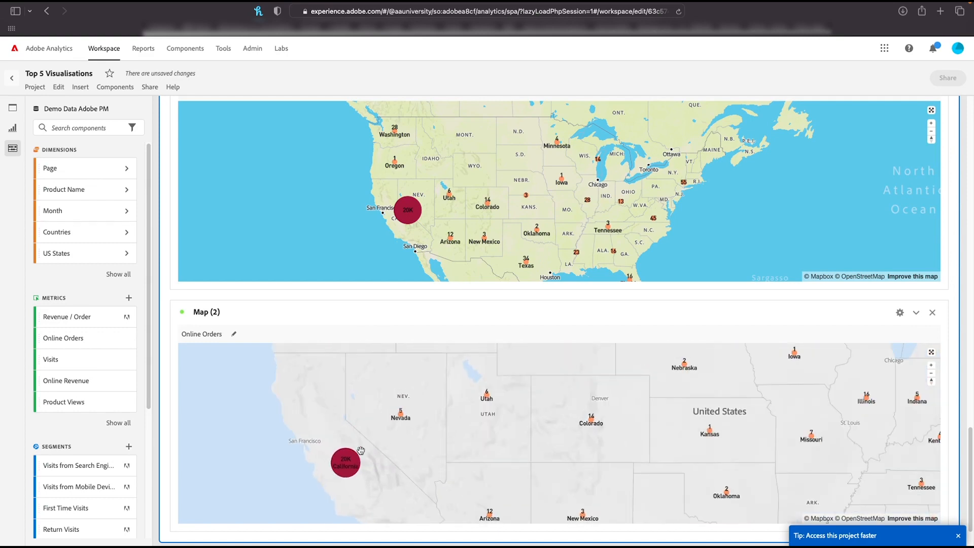
pyautogui.scroll(2, 305, 500)
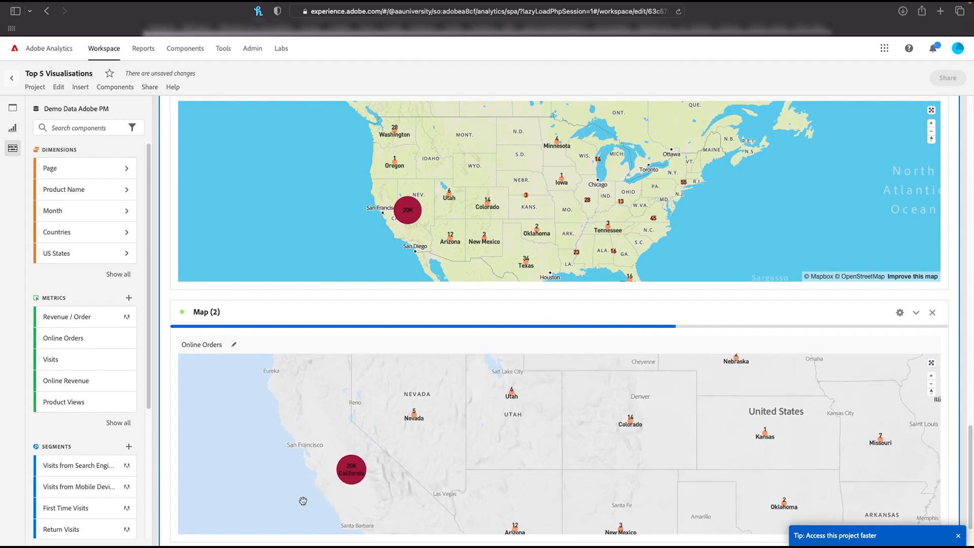
pyautogui.scroll(-3, 360, 479)
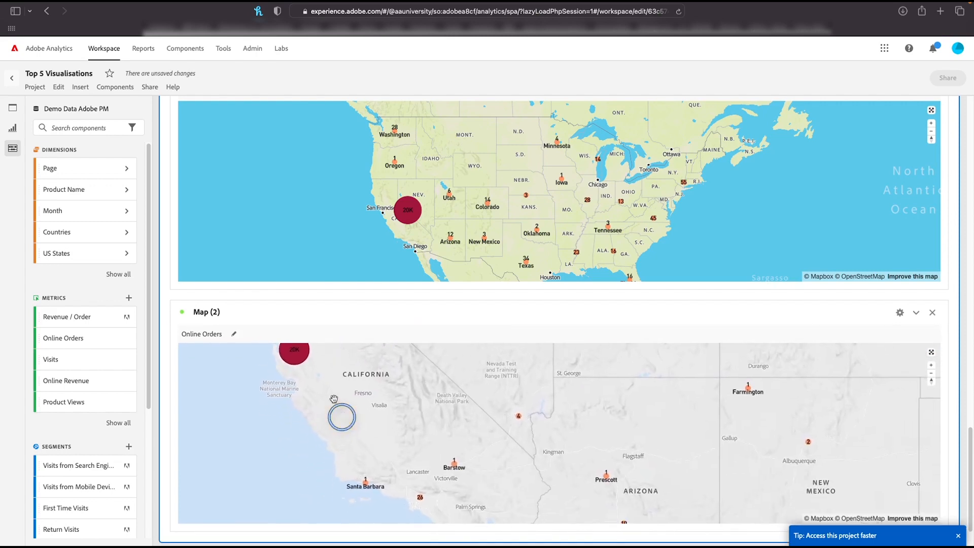
pyautogui.moveTo(381, 449); pyautogui.dragTo(409, 448)
pyautogui.scroll(2, 361, 403)
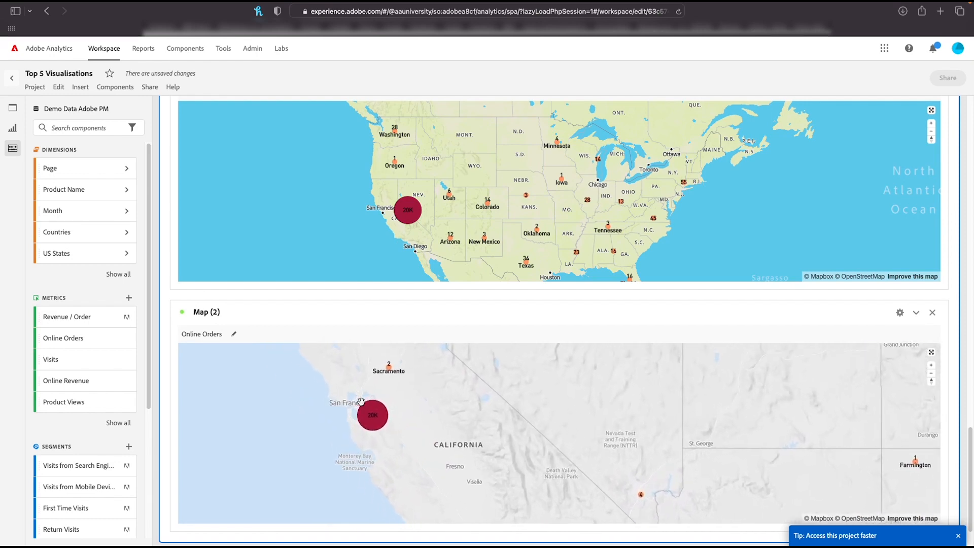
pyautogui.scroll(2, 372, 454)
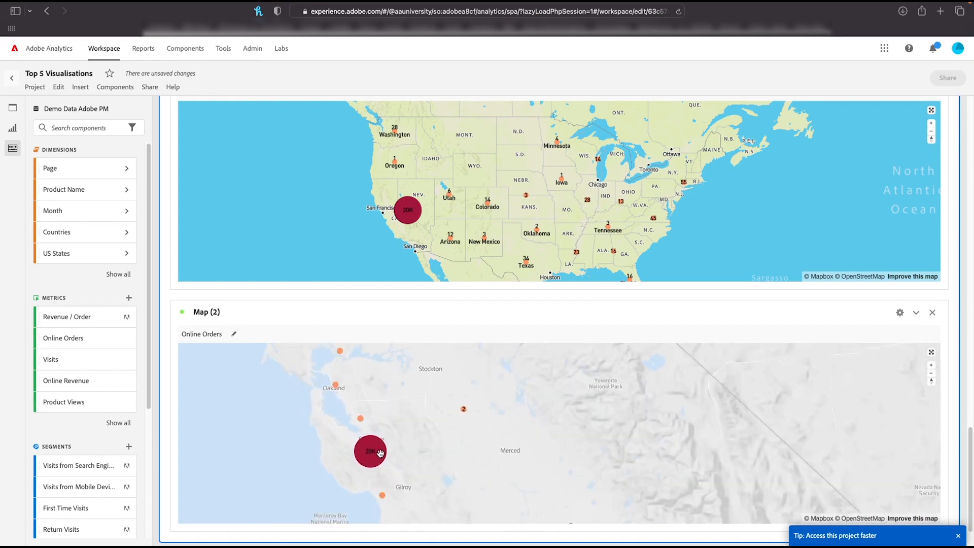
pyautogui.scroll(2, 372, 456)
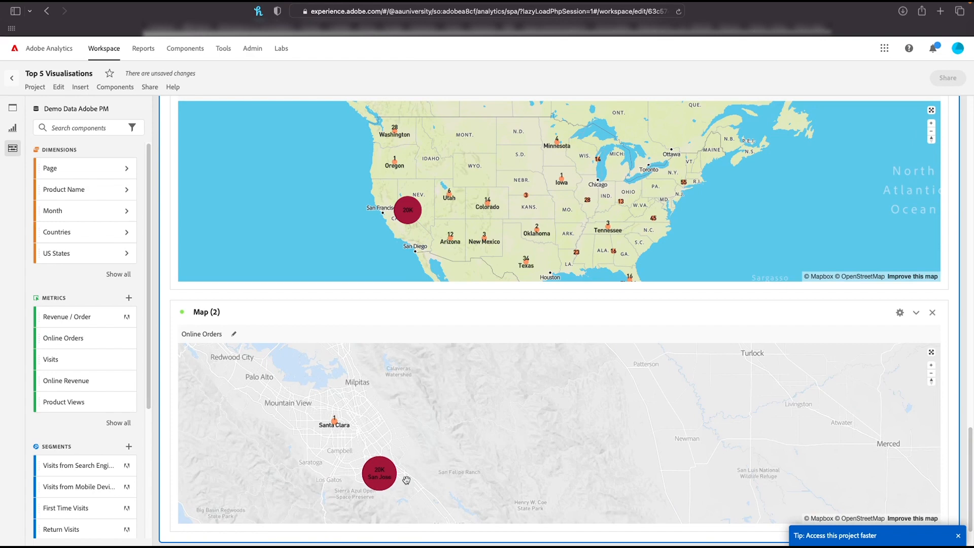
pyautogui.scroll(-2, 384, 459)
pyautogui.scroll(2, 384, 497)
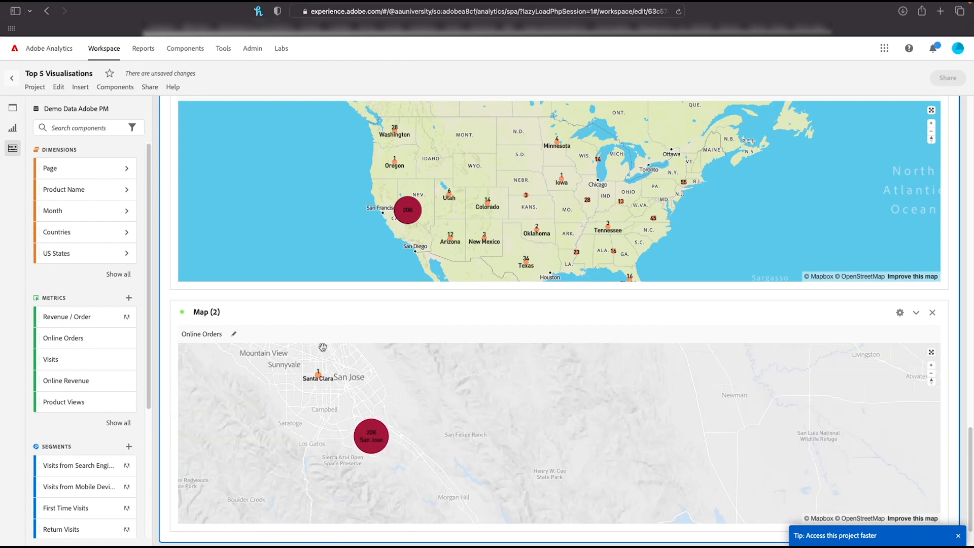
pyautogui.scroll(-5, 441, 435)
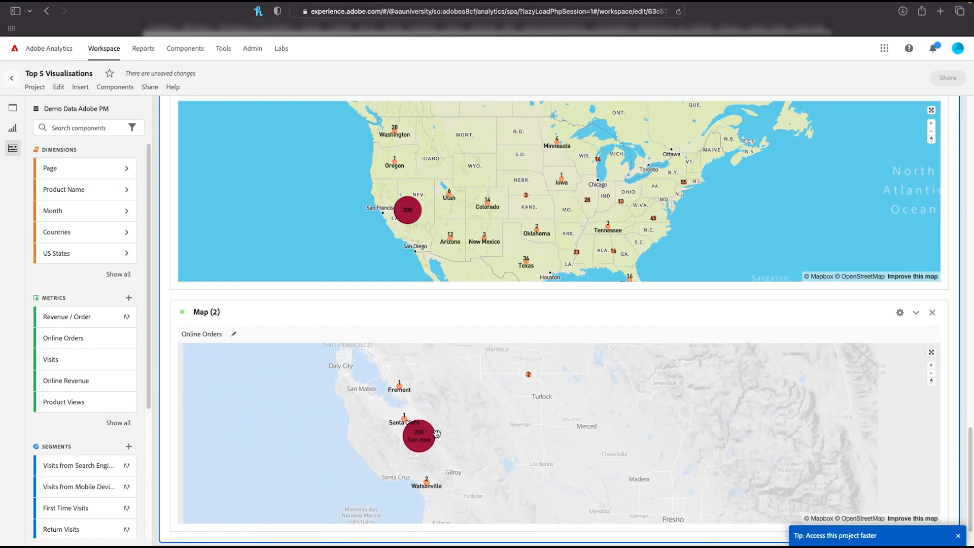
pyautogui.scroll(-3, 442, 461)
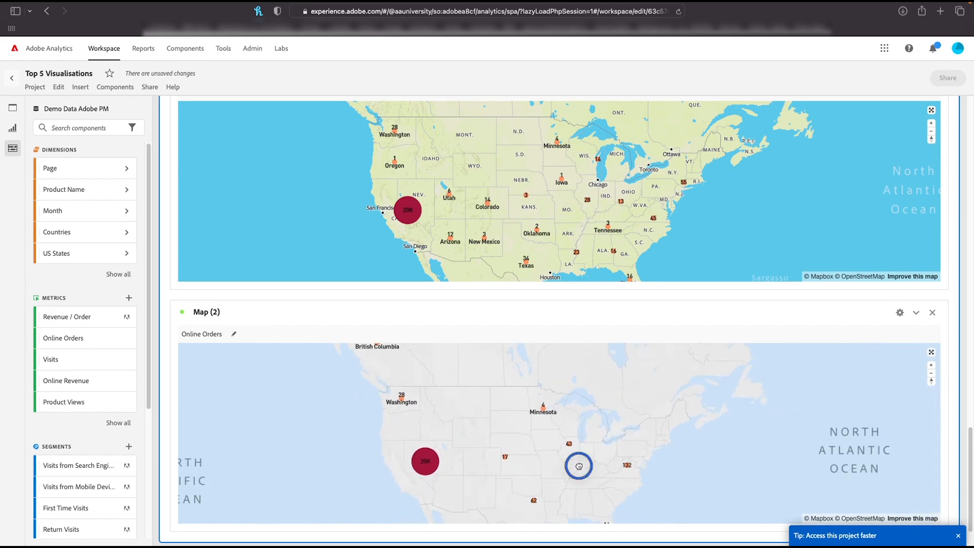
pyautogui.moveTo(577, 464)
pyautogui.mouseDown()
pyautogui.moveTo(578, 421)
pyautogui.moveTo(573, 451)
pyautogui.mouseUp()
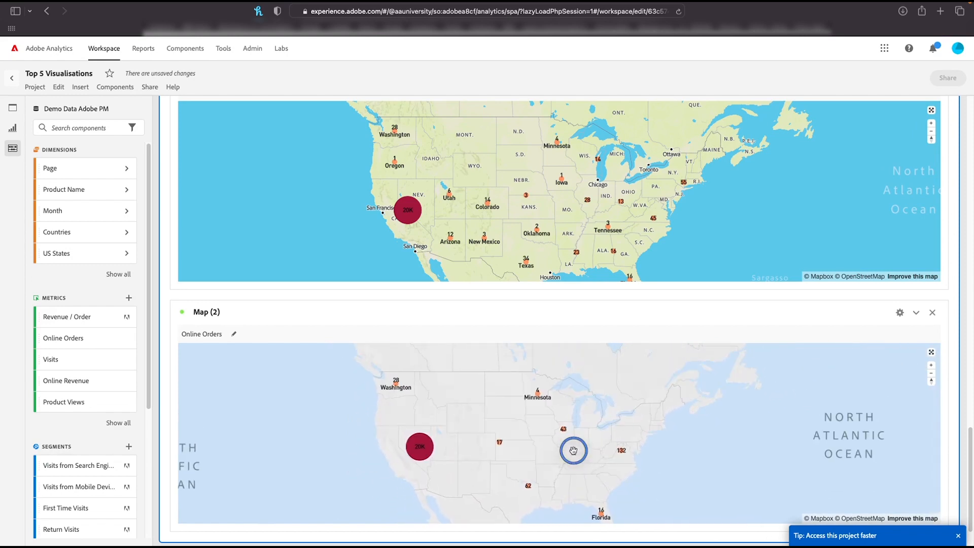
# Try the Bright map style on the second map, then set its style to Satellite.
pyautogui.click(900, 313)
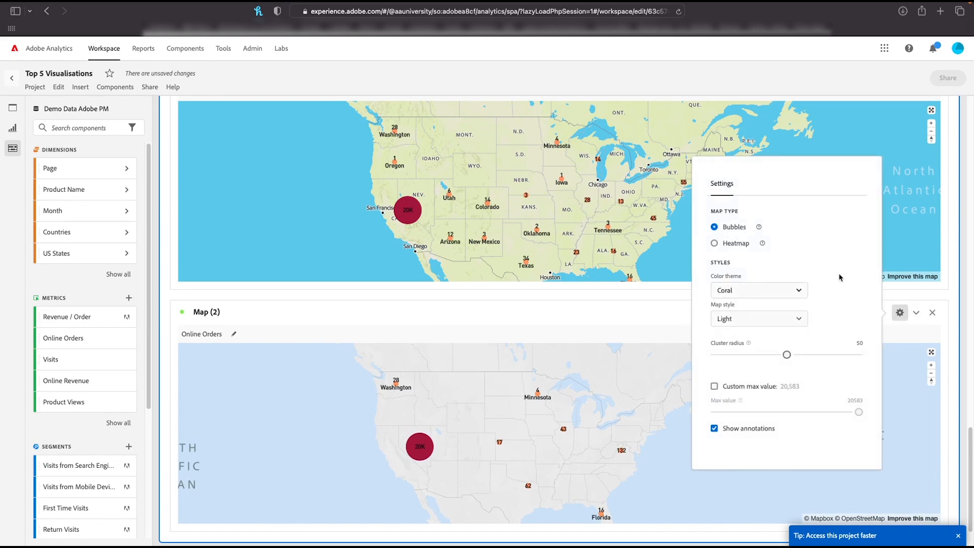
pyautogui.click(797, 324)
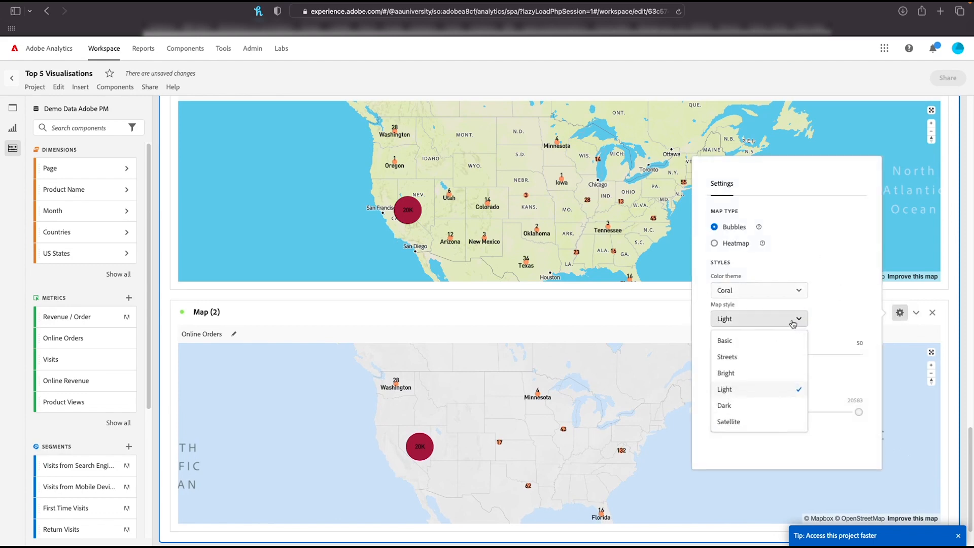
pyautogui.click(746, 381)
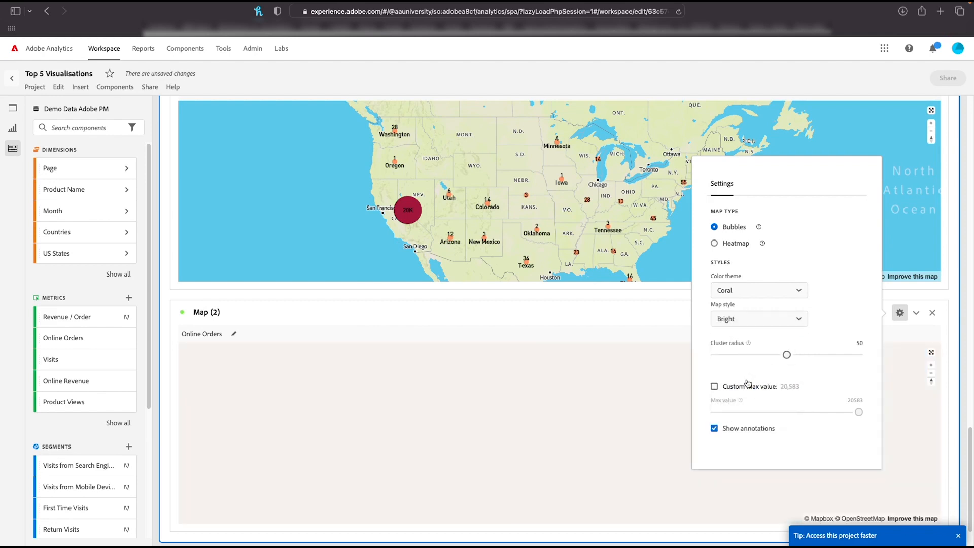
pyautogui.click(757, 324)
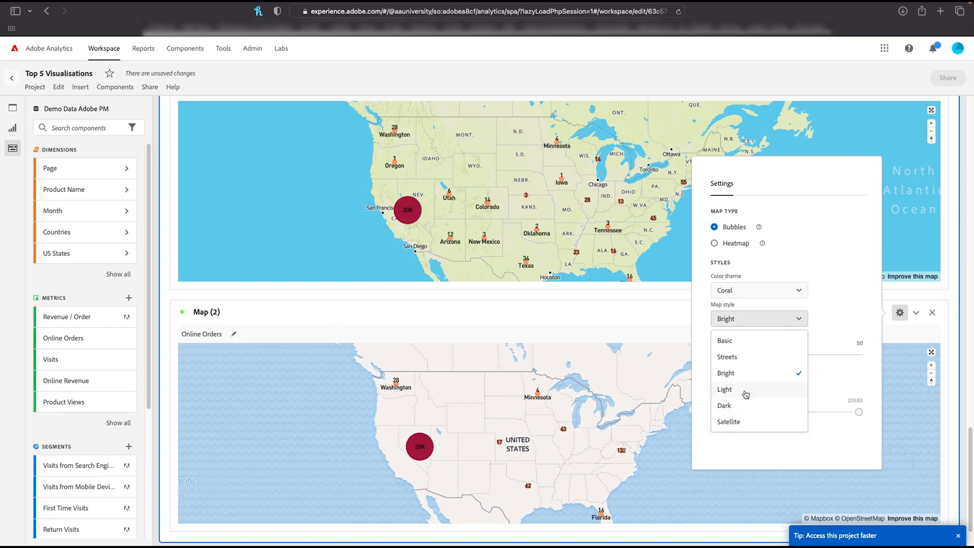
pyautogui.click(750, 423)
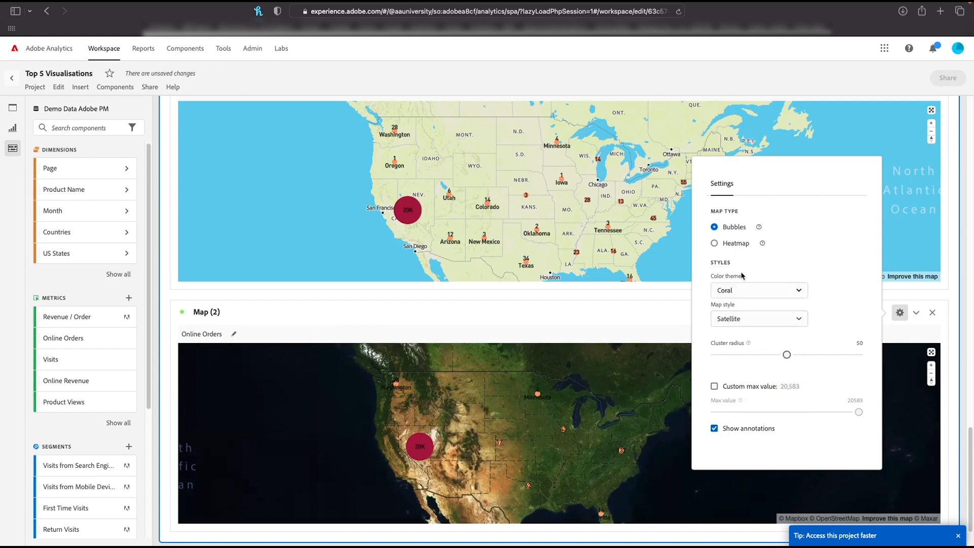
# Set the second map's color theme to Greens, then change it to Reds.
pyautogui.click(743, 290)
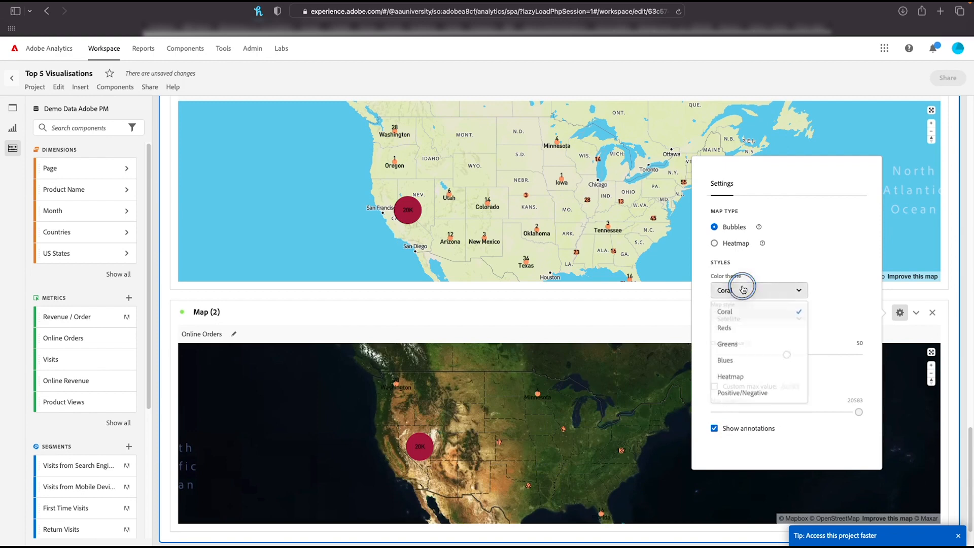
pyautogui.click(738, 349)
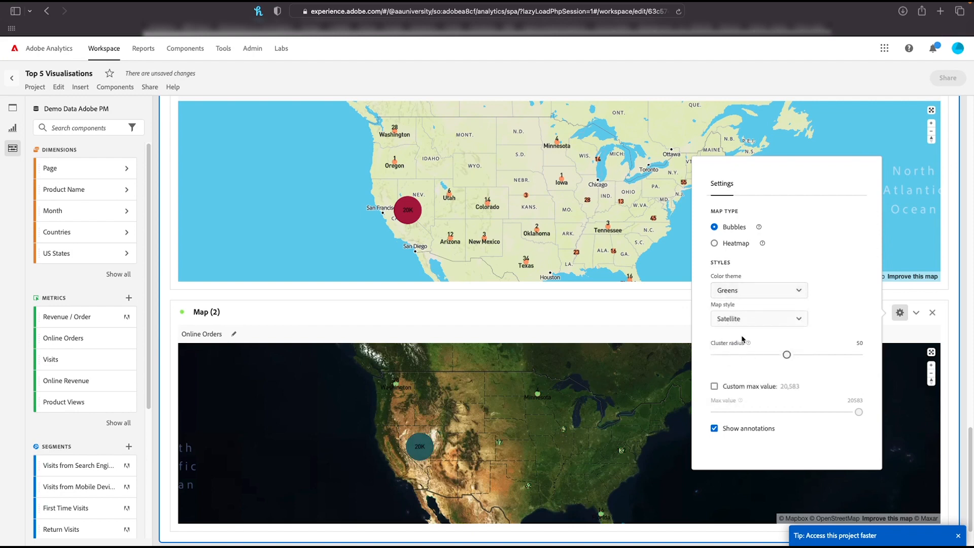
pyautogui.click(749, 291)
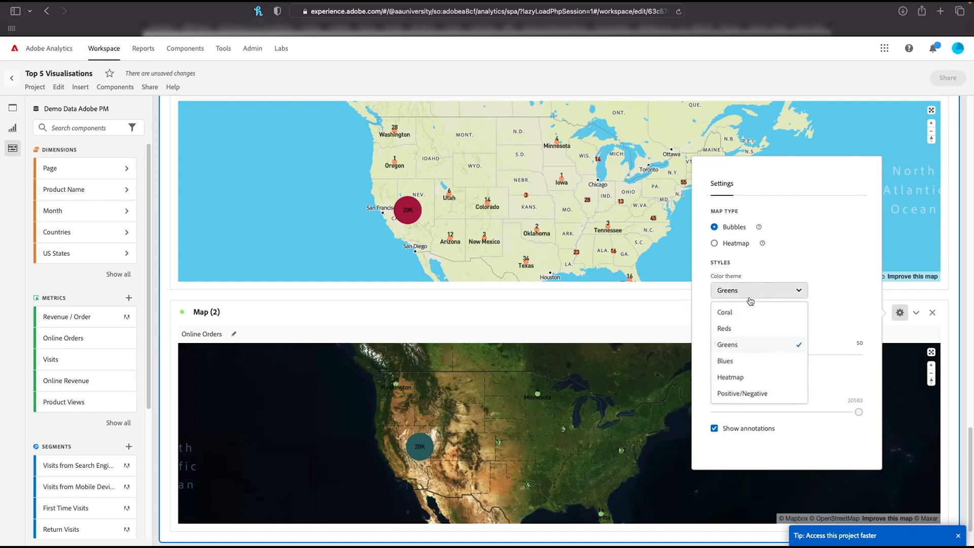
pyautogui.click(734, 328)
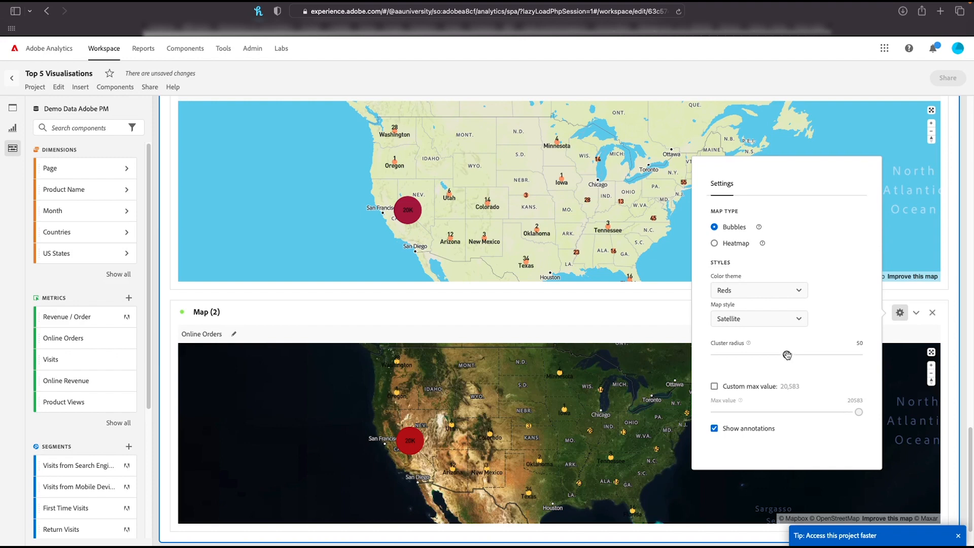
# Try cluster radius values of 100 and 0 on the satellite map, then set the radius back to 50.
pyautogui.moveTo(787, 355); pyautogui.dragTo(866, 349)
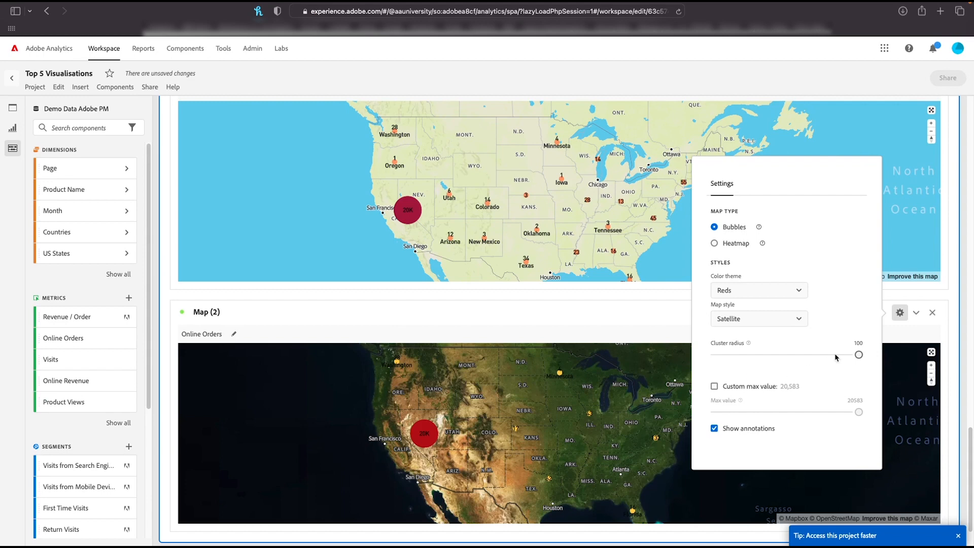
pyautogui.moveTo(859, 353); pyautogui.dragTo(709, 357)
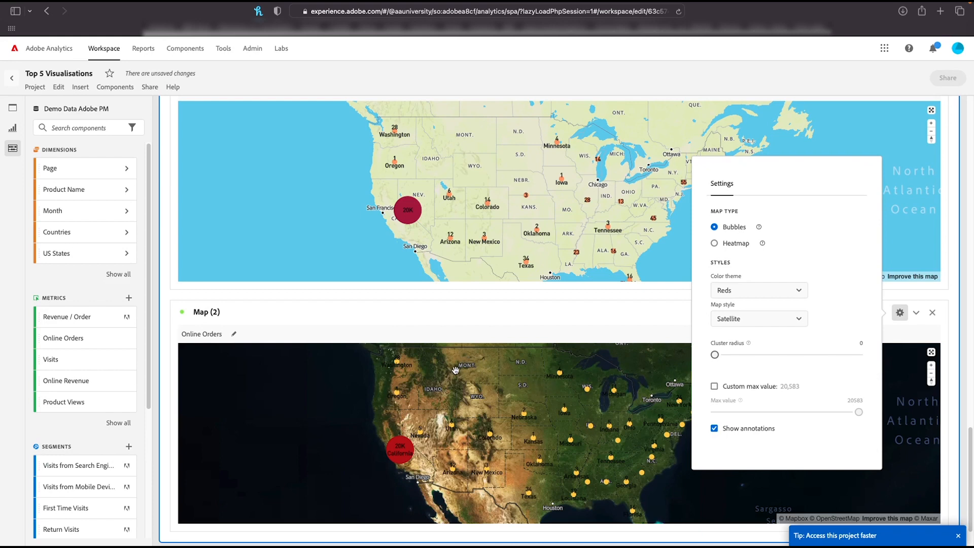
pyautogui.click(900, 313)
pyautogui.click(901, 313)
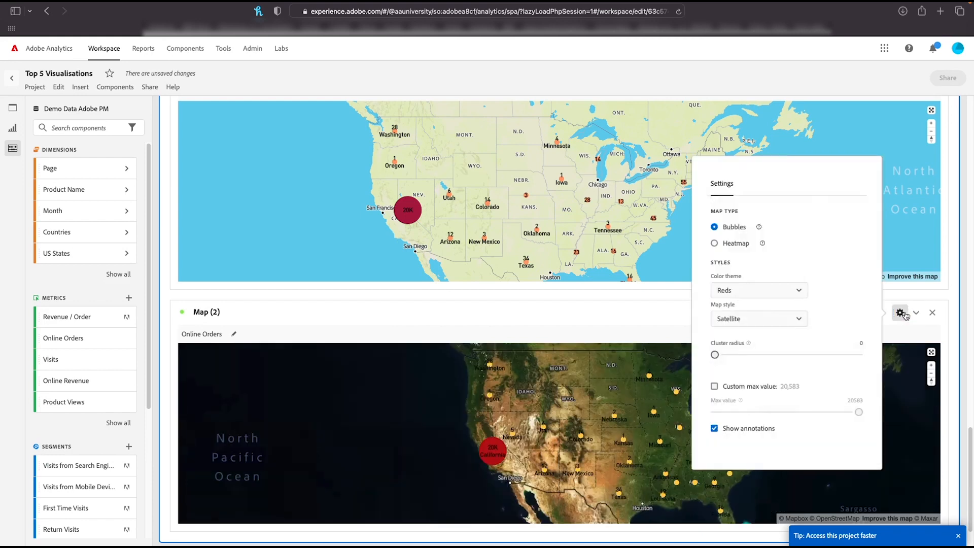
pyautogui.moveTo(715, 355); pyautogui.dragTo(786, 363)
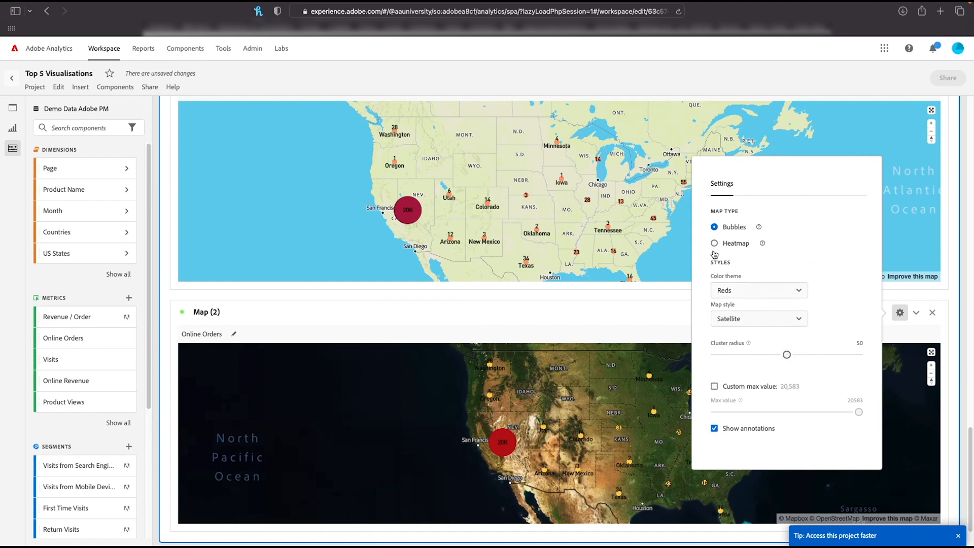
# Switch the satellite map's type to Heatmap, then back to Bubbles.
pyautogui.click(714, 244)
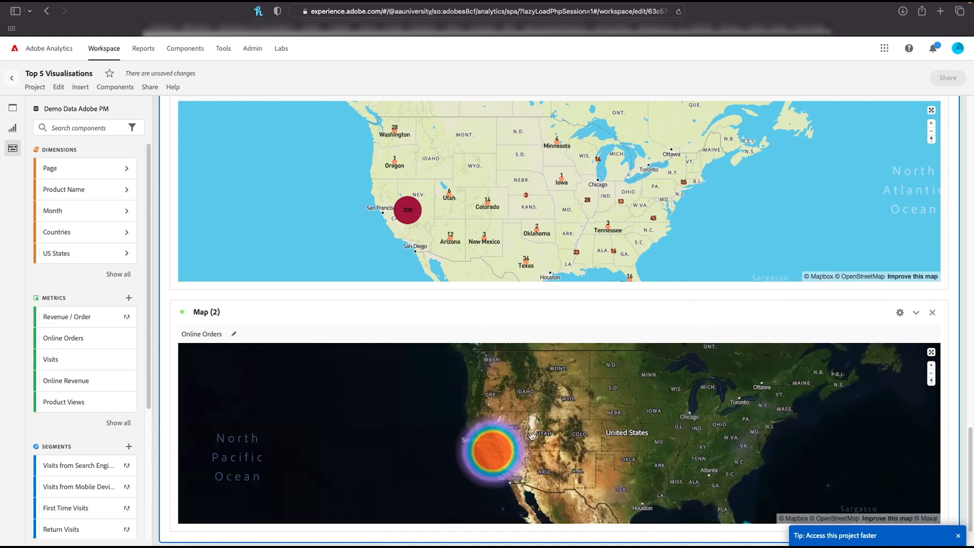
pyautogui.click(898, 314)
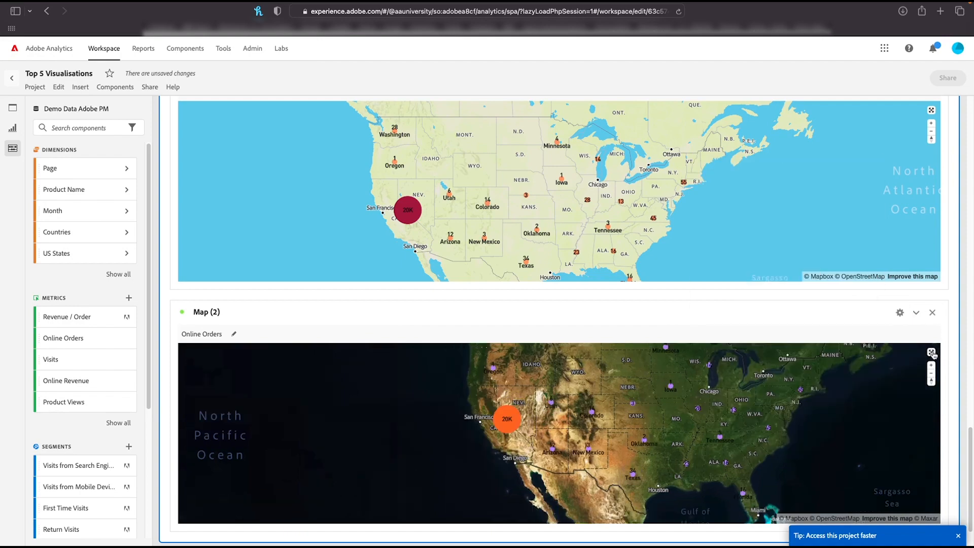
# View the satellite map in full screen and examine the order bubbles around the San Francisco Bay area.
pyautogui.click(931, 352)
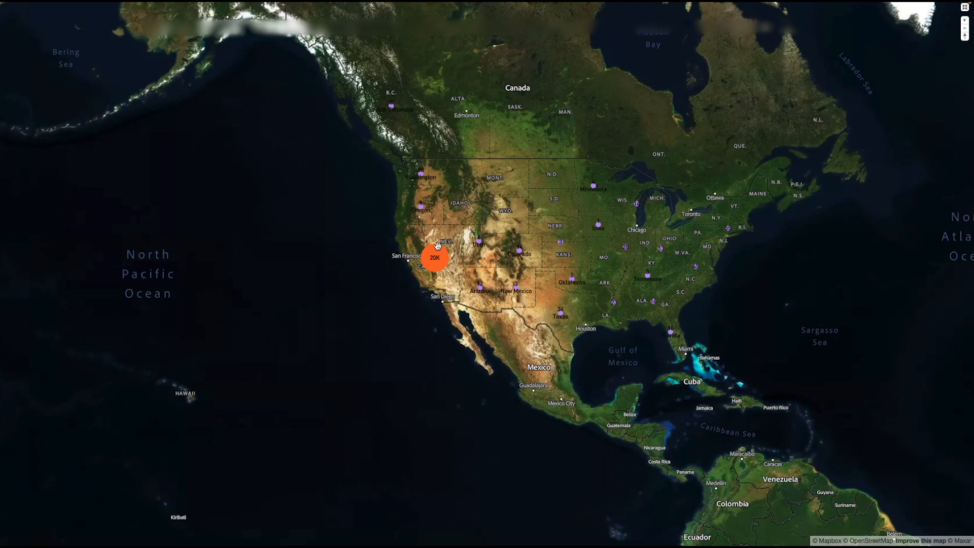
pyautogui.scroll(5, 438, 245)
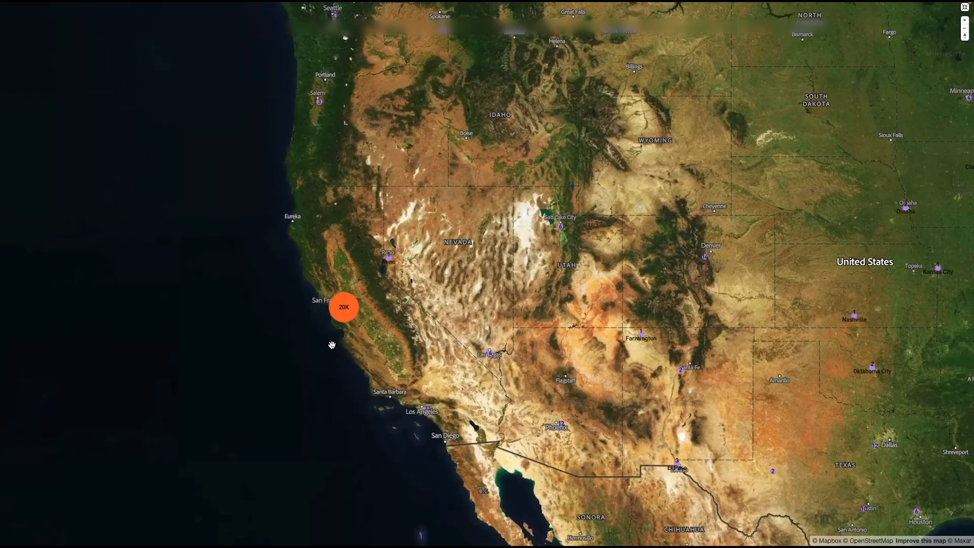
pyautogui.scroll(4, 331, 345)
pyautogui.scroll(2, 334, 291)
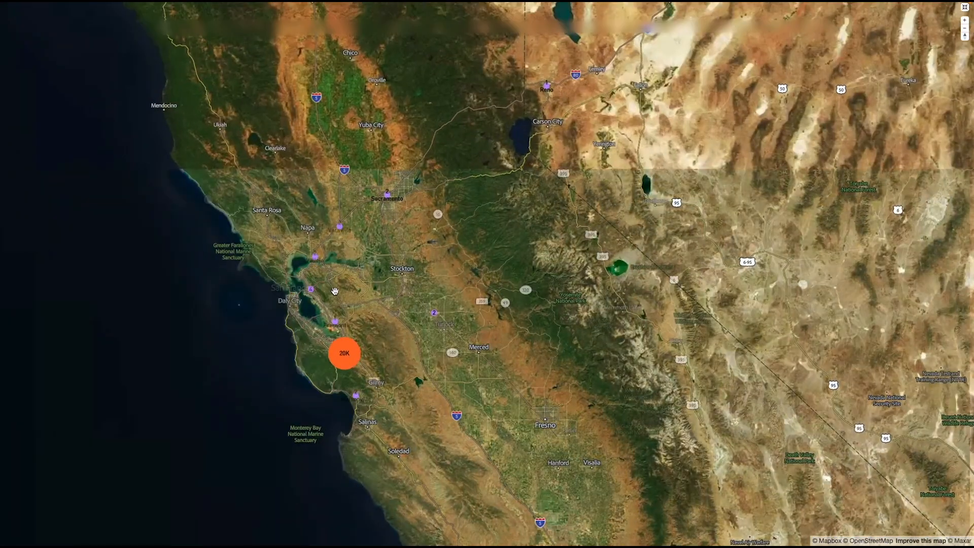
# Examine the San Jose order bubble and its surroundings on the full-screen satellite map, down to neighbourhood level.
pyautogui.scroll(2, 345, 355)
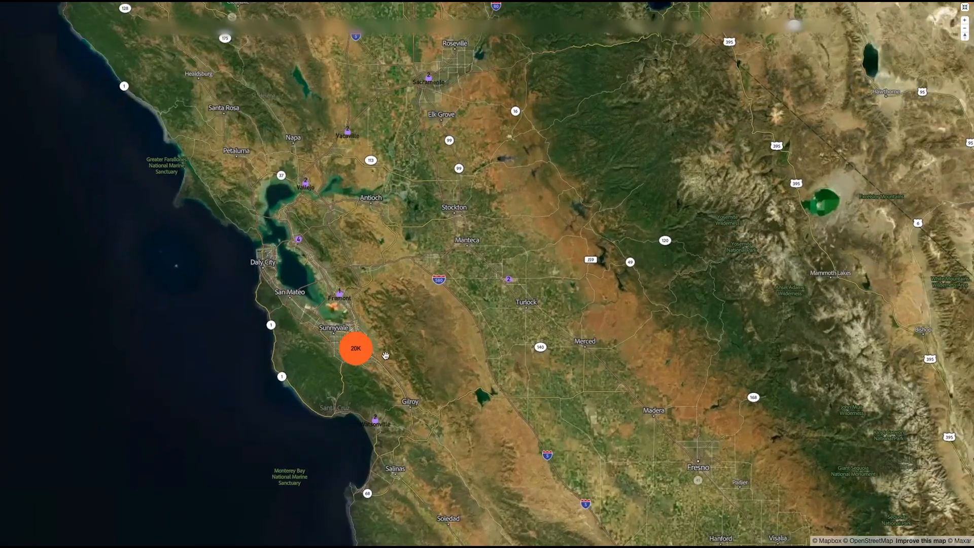
pyautogui.scroll(3, 386, 355)
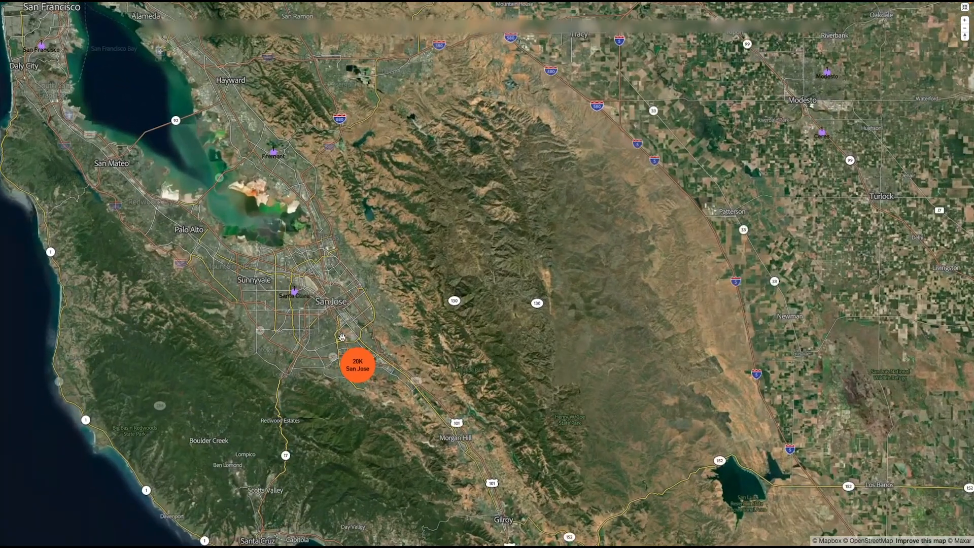
pyautogui.scroll(3, 363, 375)
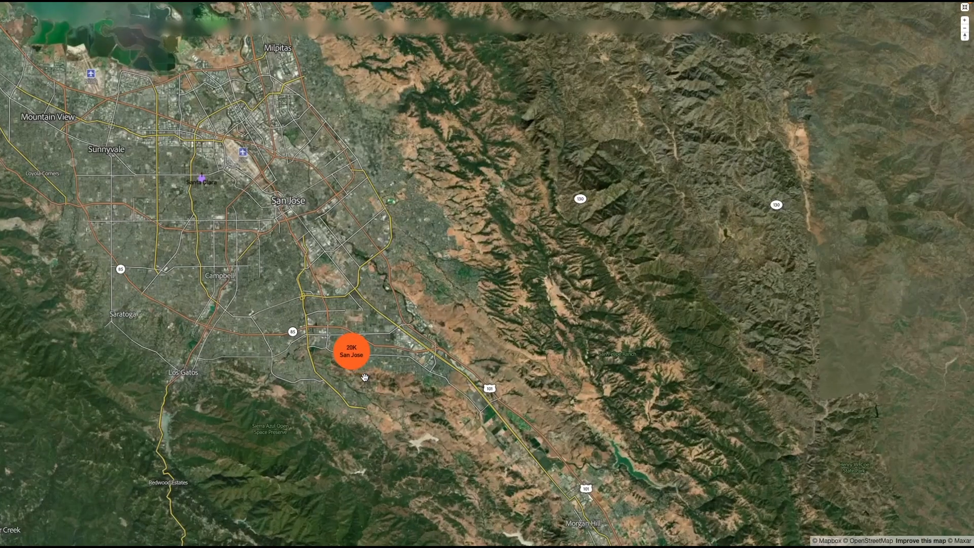
pyautogui.scroll(1, 361, 332)
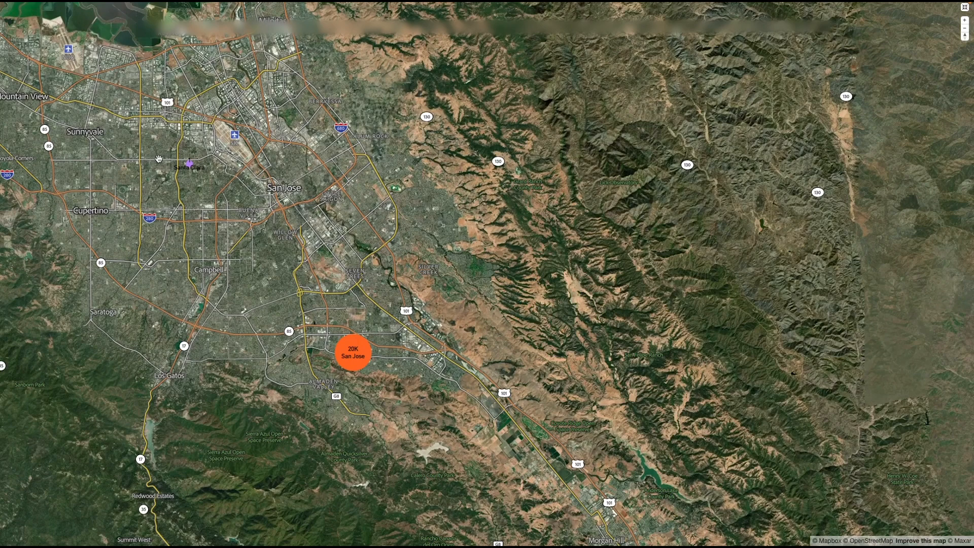
pyautogui.scroll(3, 157, 159)
pyautogui.scroll(1, 210, 141)
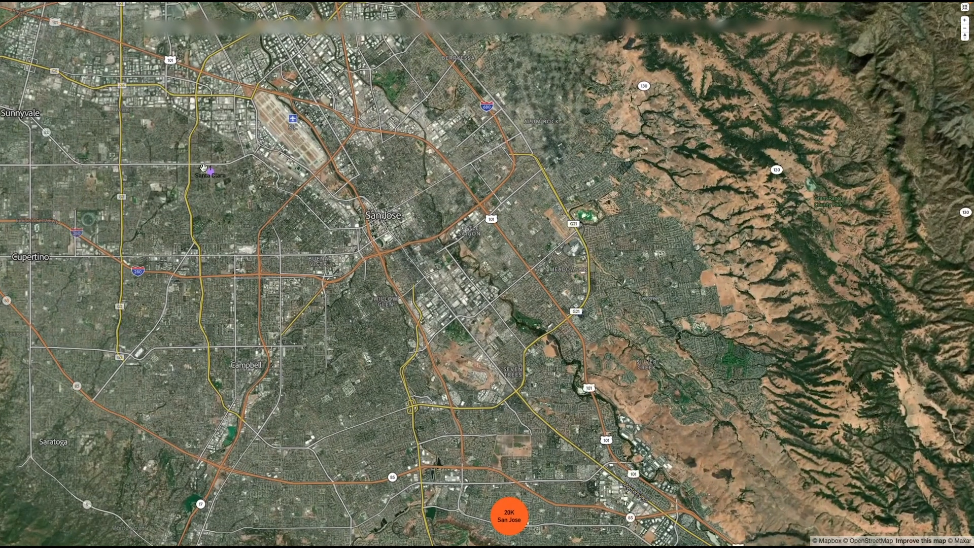
pyautogui.moveTo(440, 476); pyautogui.dragTo(383, 324)
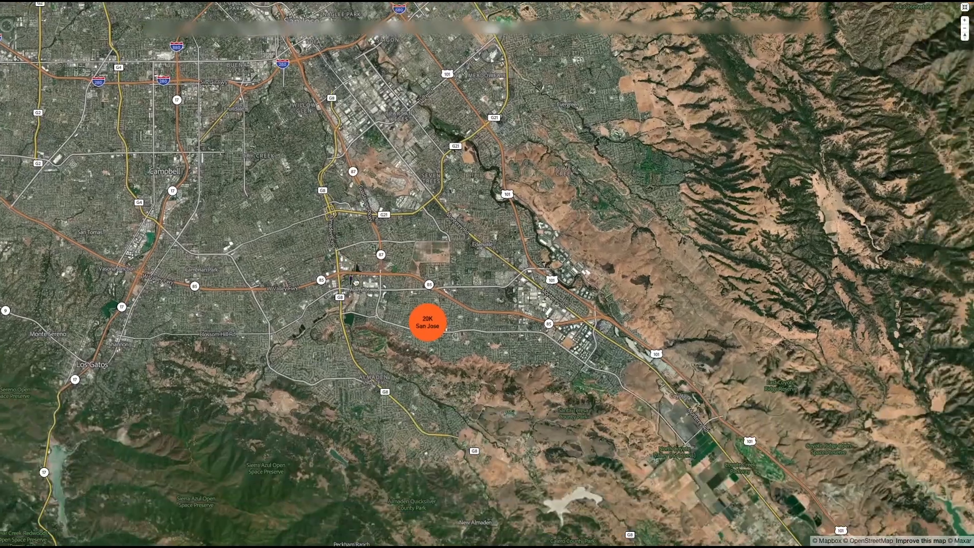
pyautogui.scroll(5, 393, 333)
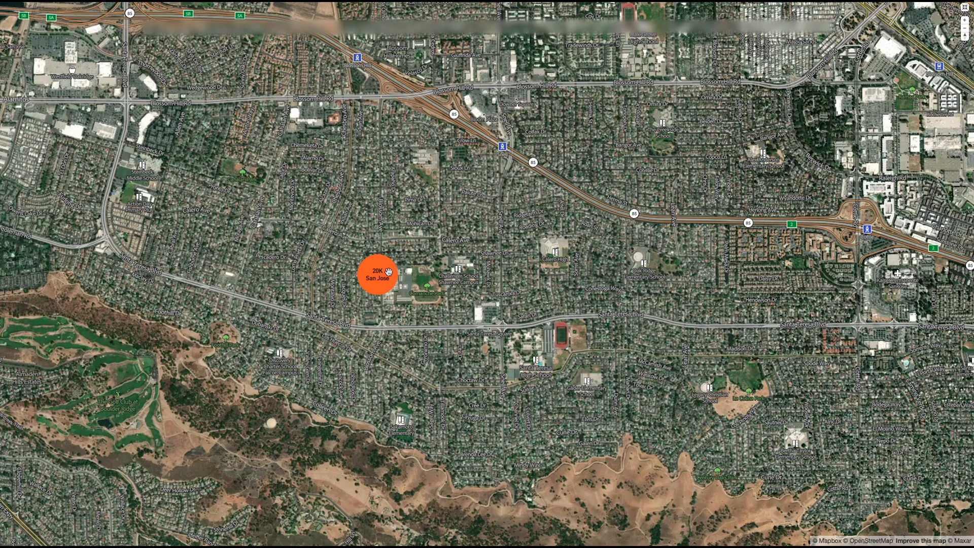
# Inspect the area around Campbell, northwest of the San Jose bubble, and exit the map's full-screen view.
pyautogui.scroll(-5, 391, 217)
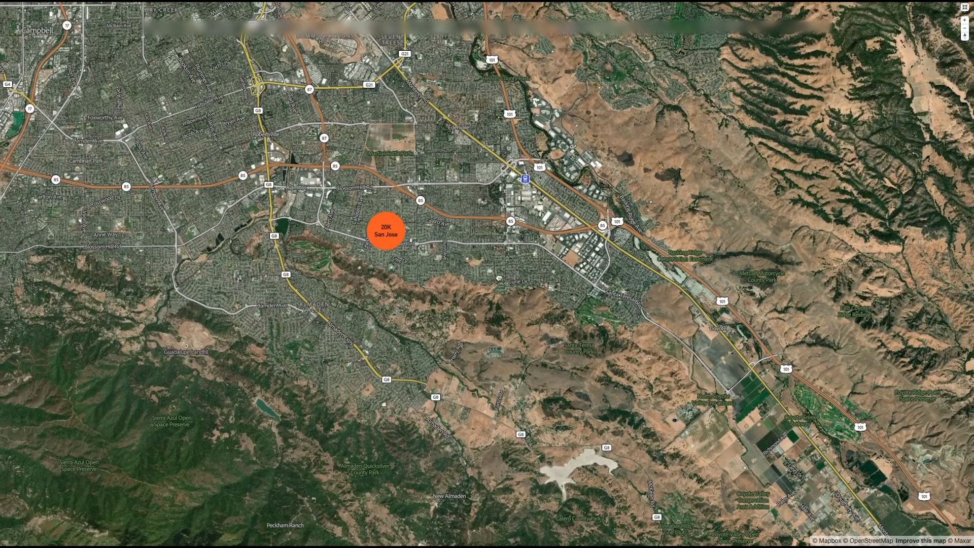
pyautogui.moveTo(392, 186); pyautogui.dragTo(578, 313)
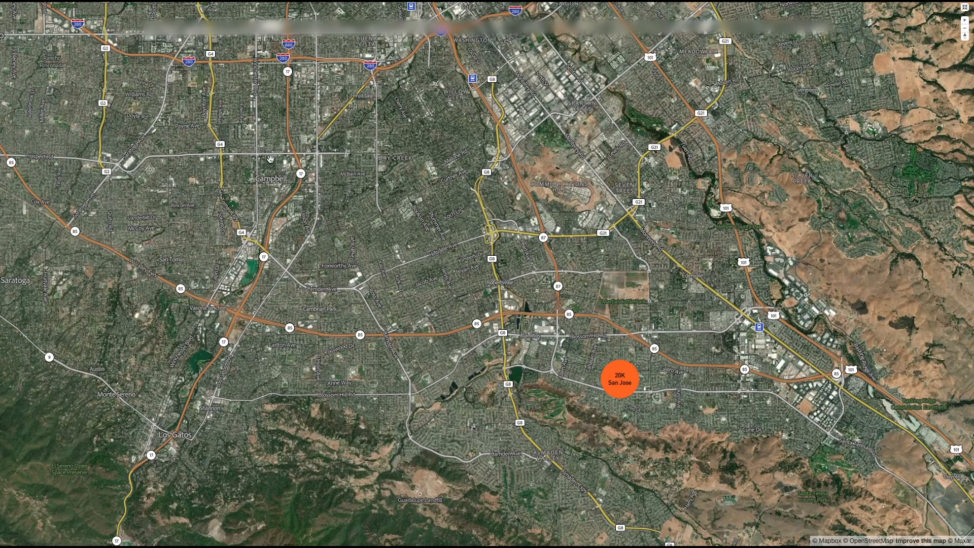
pyautogui.scroll(1, 272, 180)
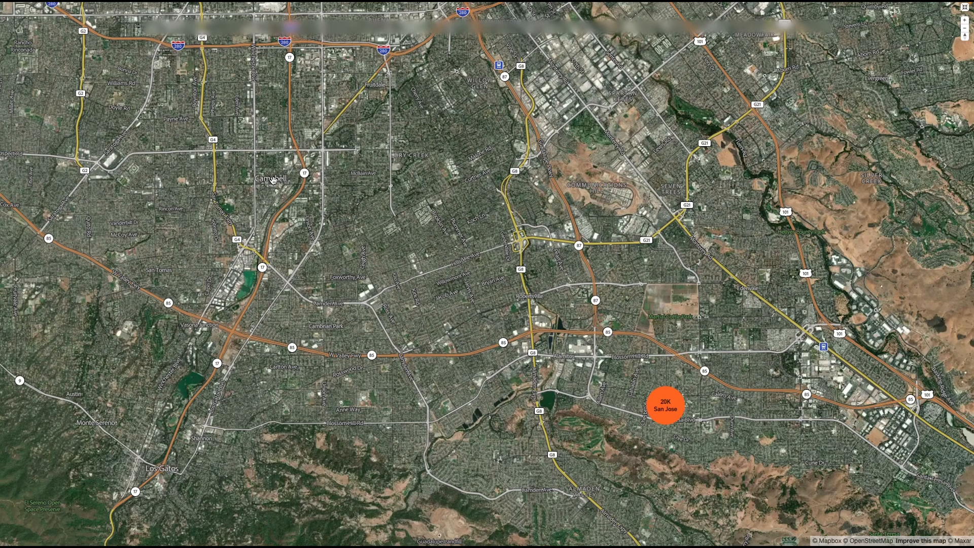
pyautogui.press('Escape')
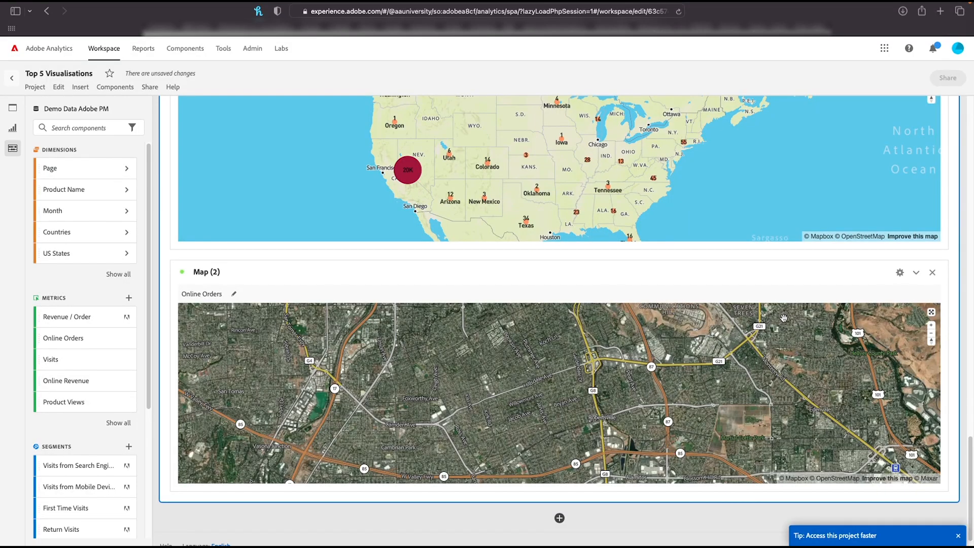